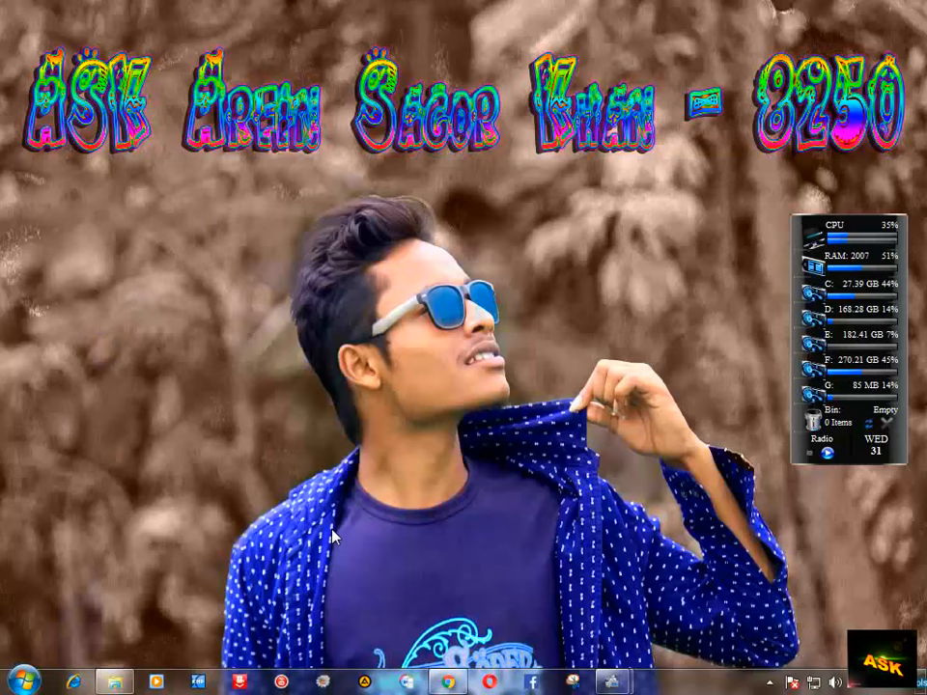
pyautogui.rightClick(342, 183)
pyautogui.click(390, 238)
pyautogui.rightClick(345, 146)
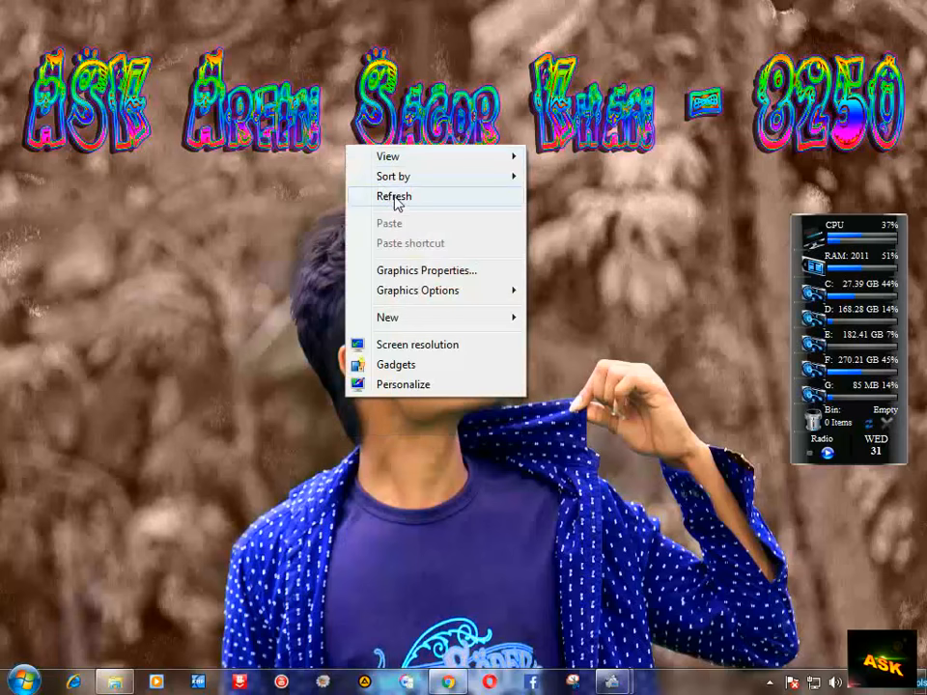
pyautogui.click(394, 197)
pyautogui.rightClick(355, 136)
pyautogui.click(396, 188)
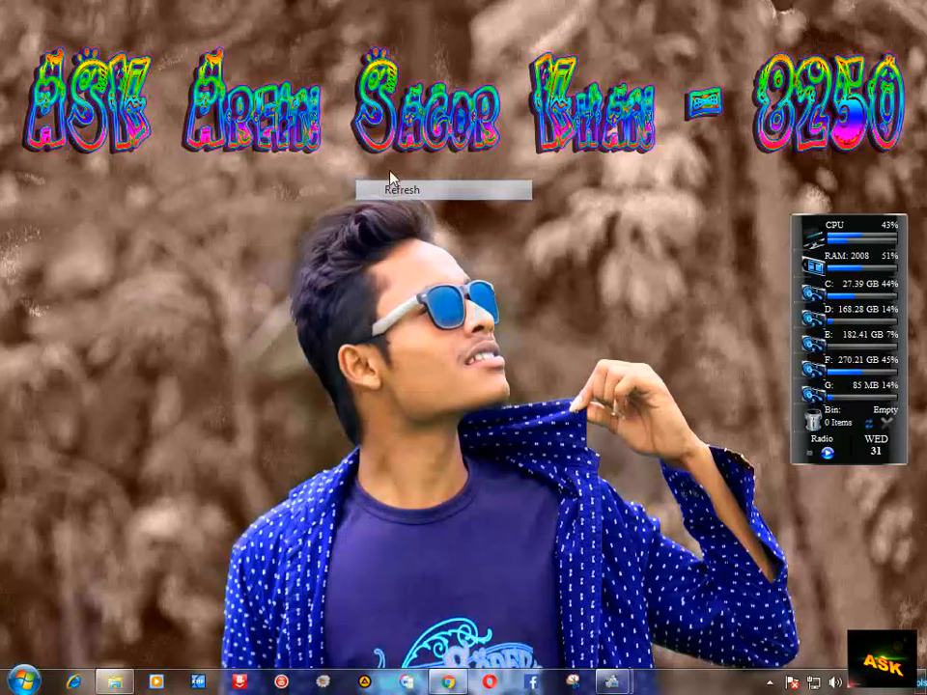
pyautogui.rightClick(354, 94)
pyautogui.click(380, 146)
pyautogui.rightClick(342, 110)
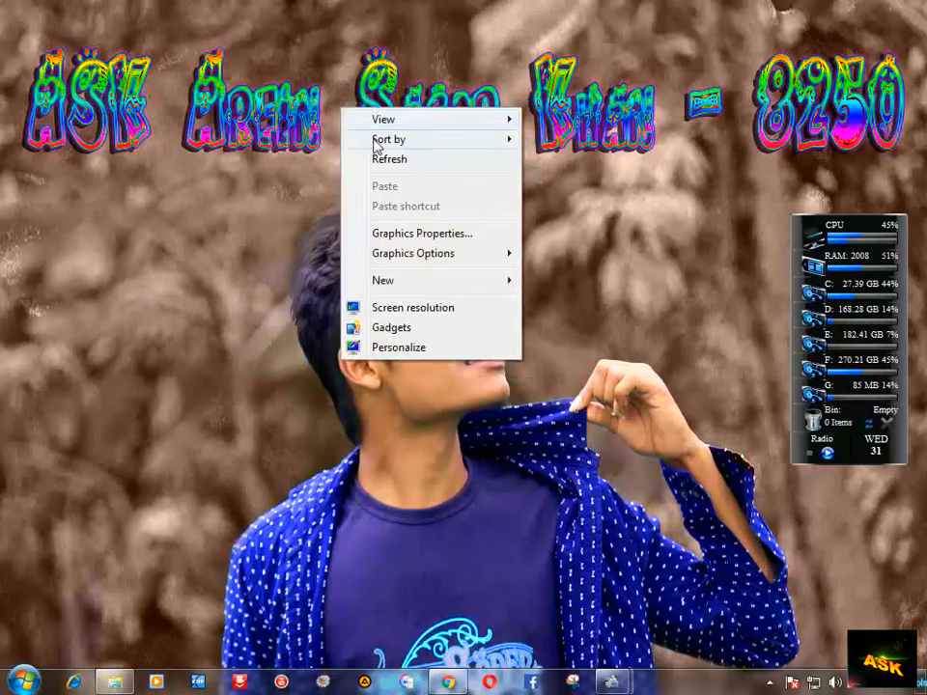
pyautogui.click(382, 159)
pyautogui.rightClick(373, 115)
pyautogui.click(396, 165)
pyautogui.rightClick(325, 89)
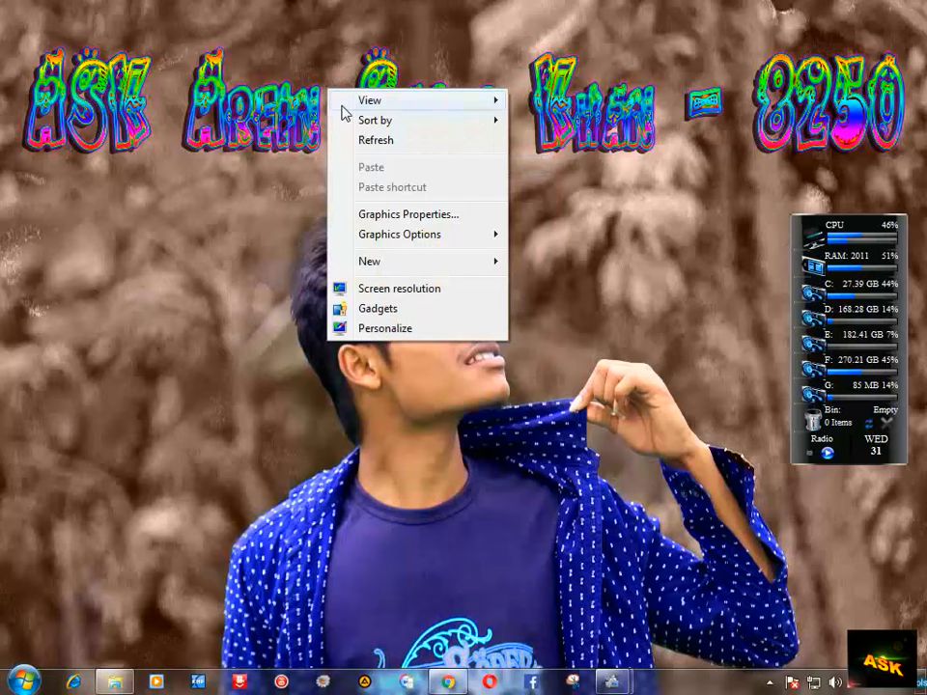
pyautogui.click(375, 140)
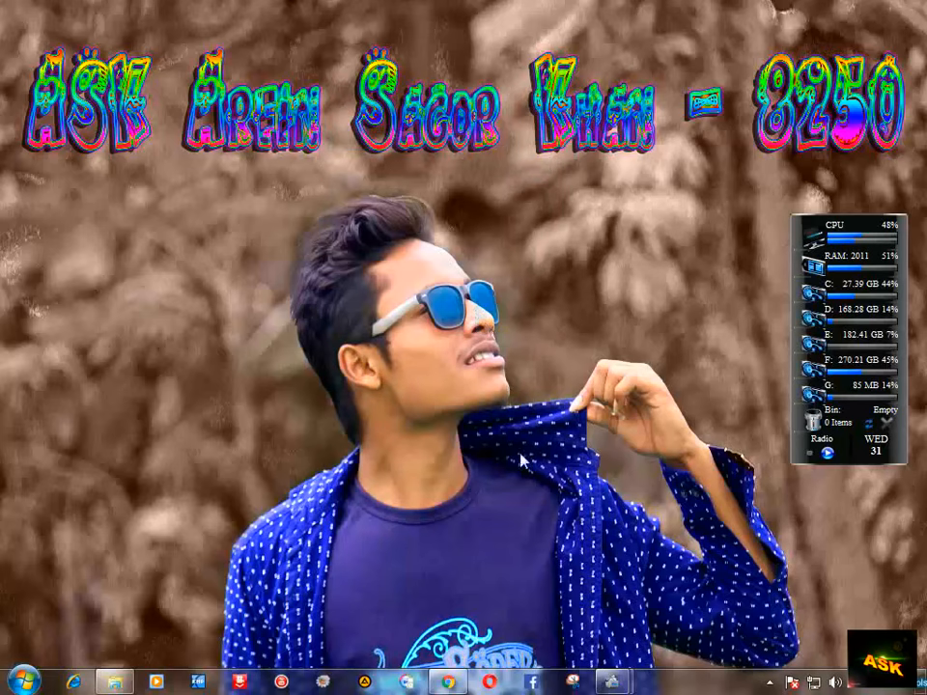
# Switch to Chrome and search Google for "camtasia-studio-8-1 Full downlod" from the New Tab page.
pyautogui.click(448, 682)
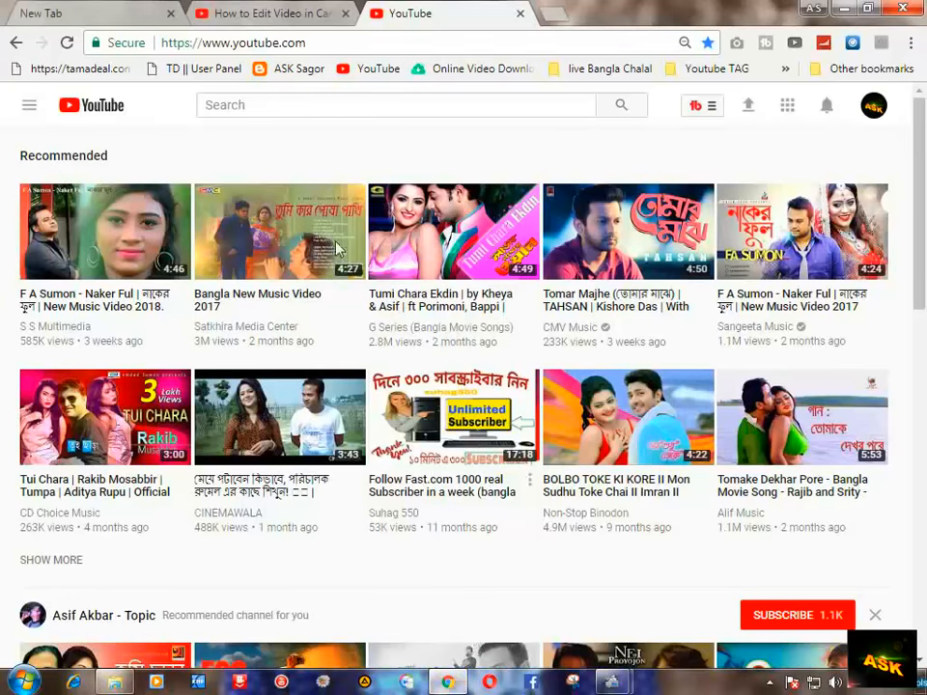
pyautogui.click(60, 12)
pyautogui.click(328, 332)
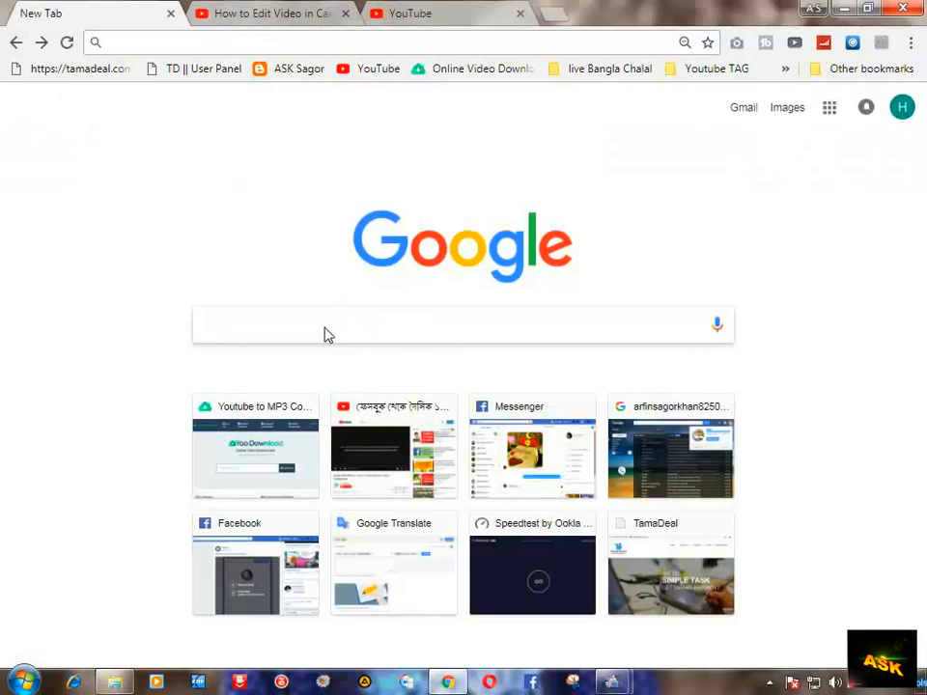
pyautogui.write('camt')
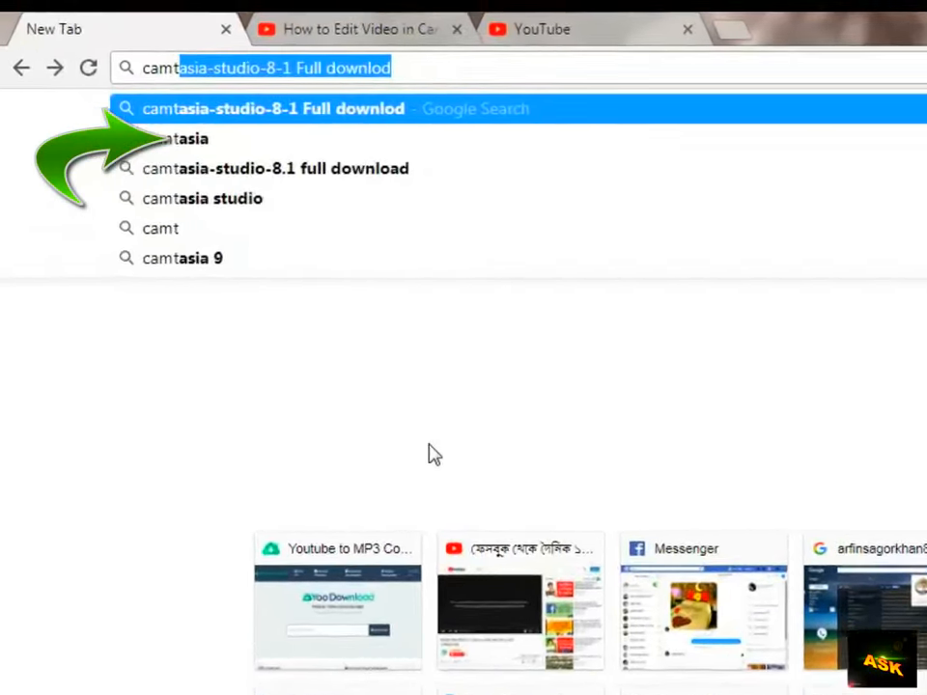
pyautogui.write('asia')
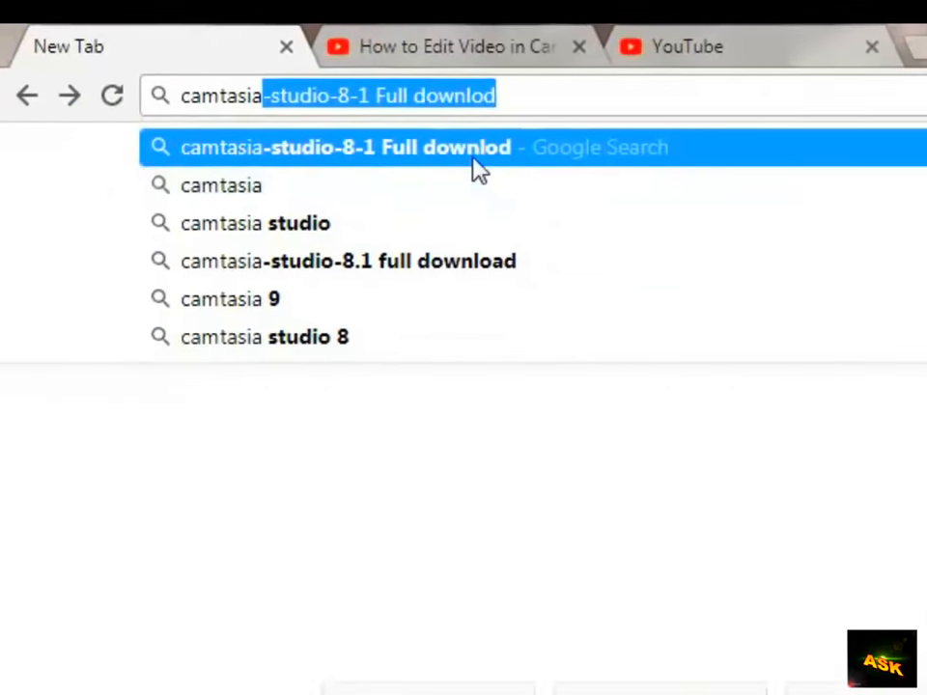
pyautogui.click(474, 169)
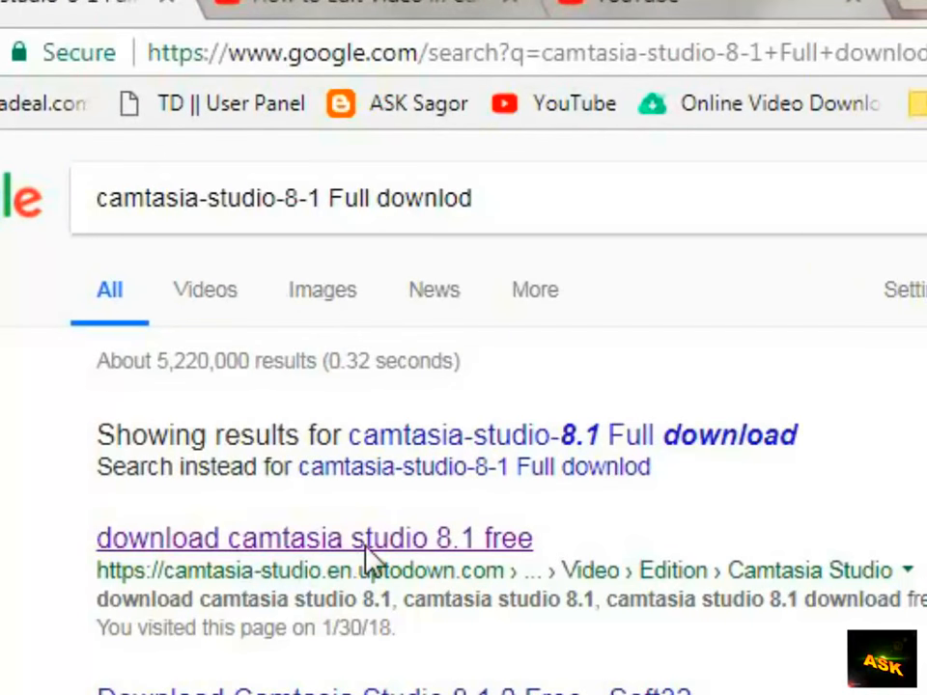
# Download camtasia-studio-8-1-es-en-win.exe from the Uptodown search result "download camtasia studio 8.1 free" into the Videos library.
pyautogui.click(366, 547)
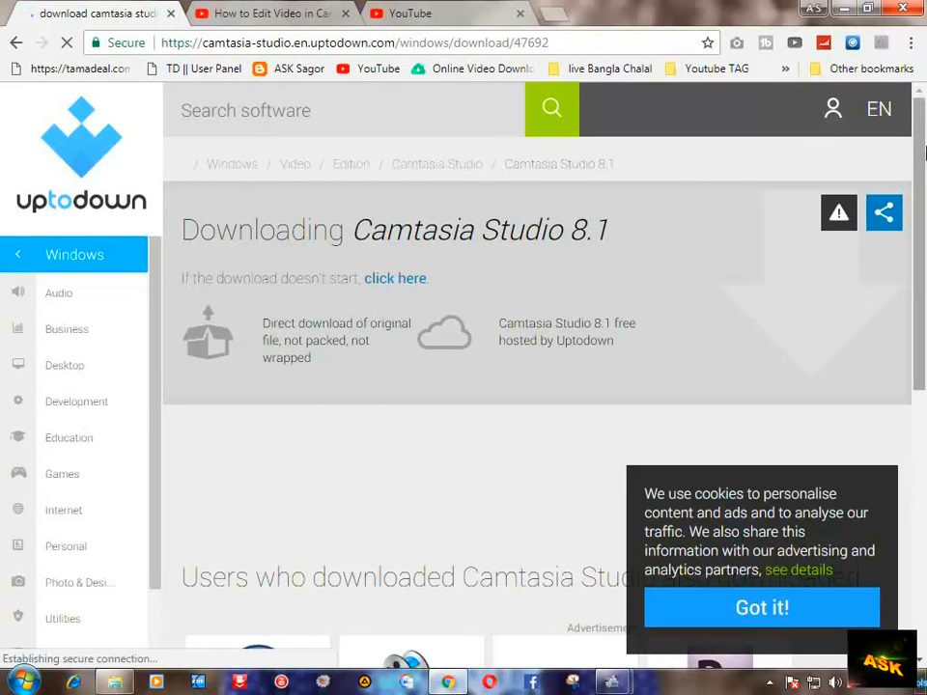
pyautogui.scroll(-2, 916, 306)
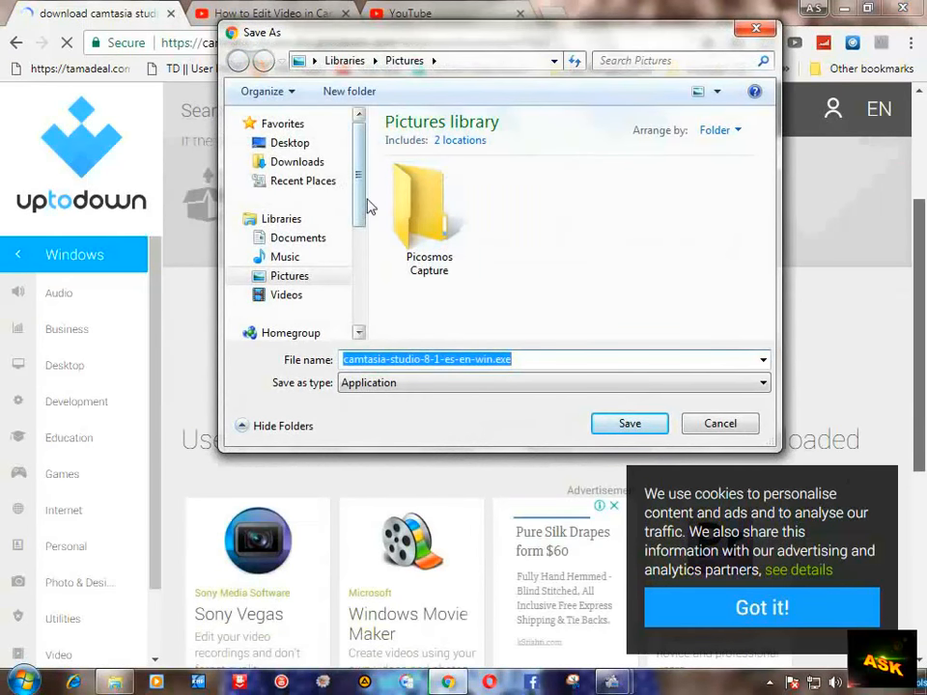
pyautogui.moveTo(360, 198)
pyautogui.mouseDown()
pyautogui.moveTo(355, 298)
pyautogui.moveTo(348, 197)
pyautogui.mouseUp()
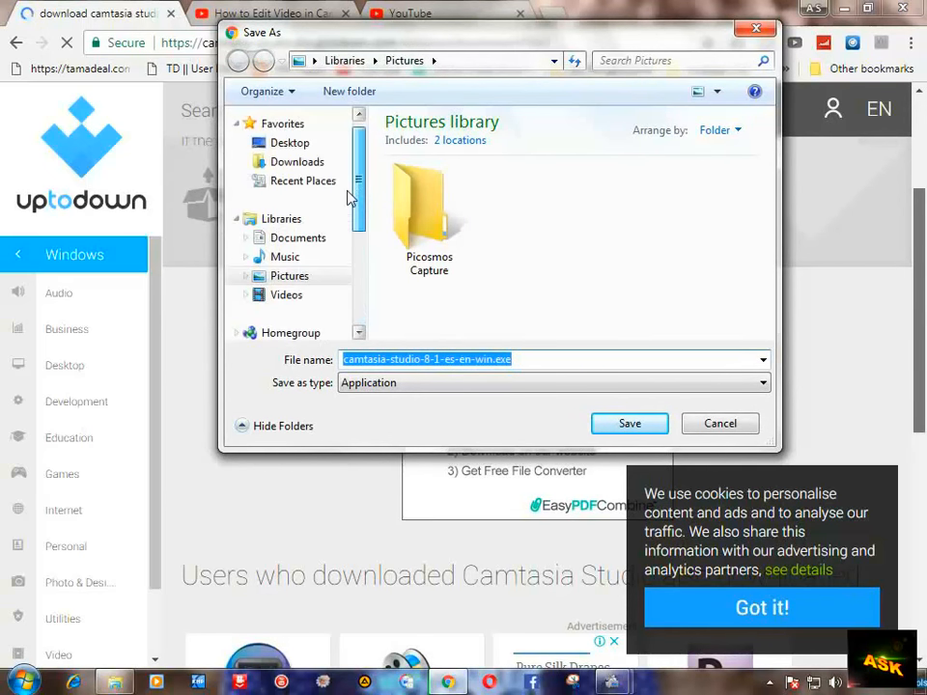
pyautogui.click(309, 164)
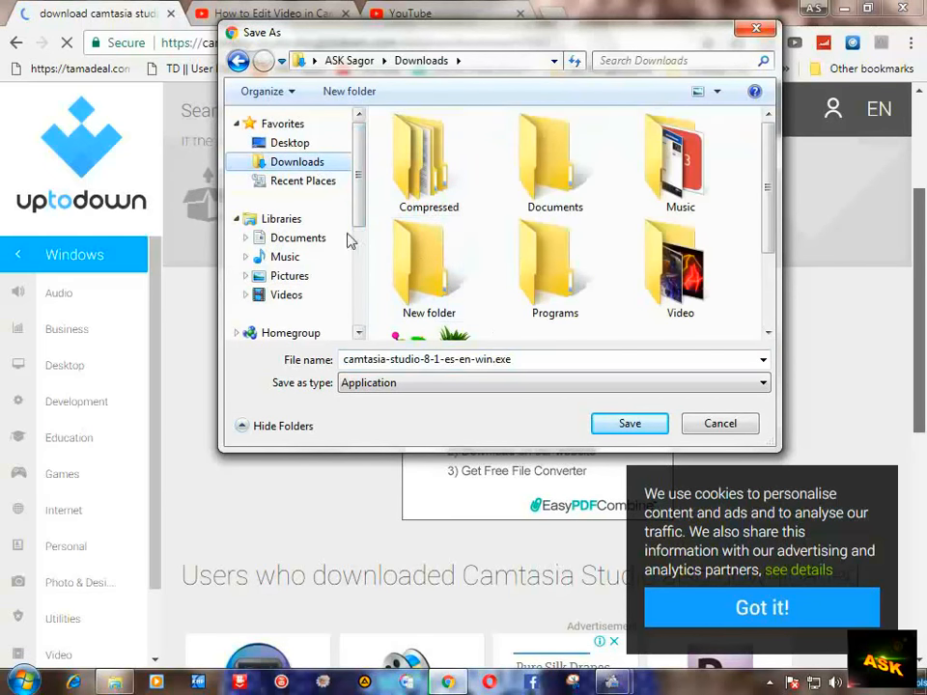
pyautogui.click(290, 294)
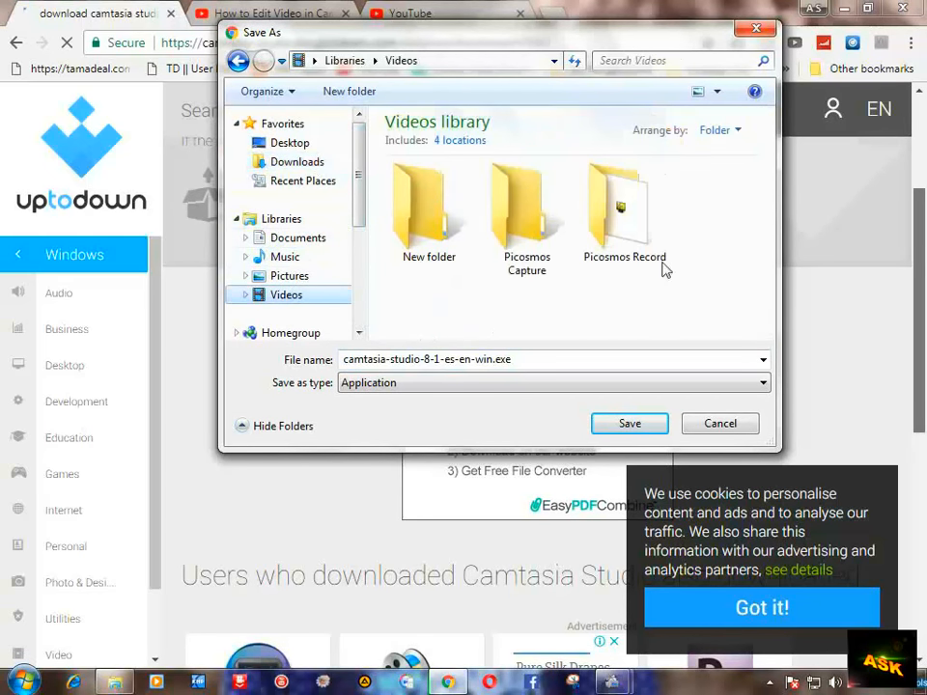
pyautogui.click(628, 425)
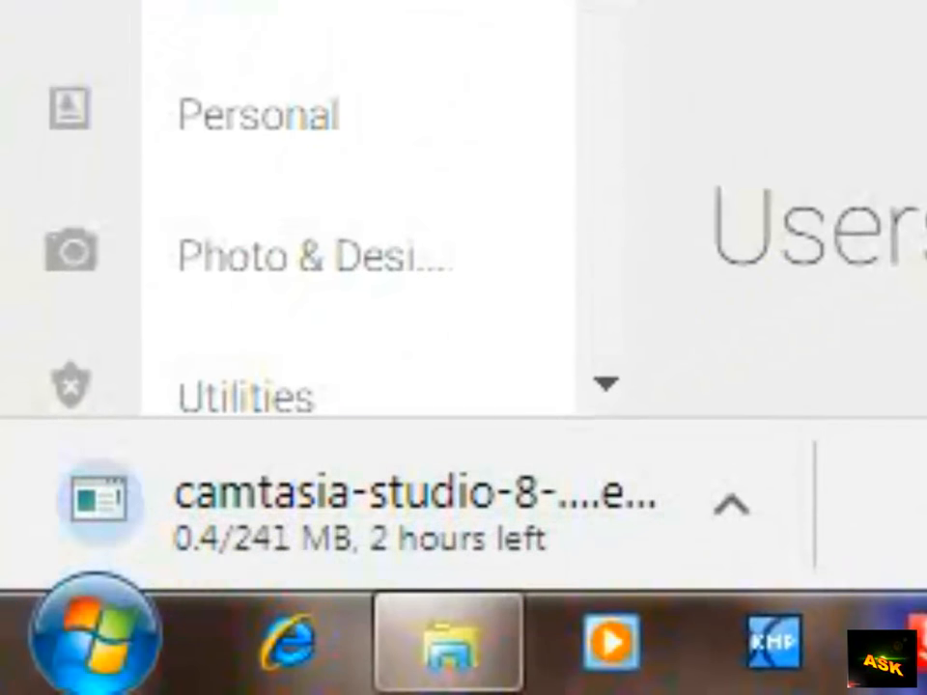
# Cancel the running Camtasia Studio download and minimize the browser.
pyautogui.click(746, 514)
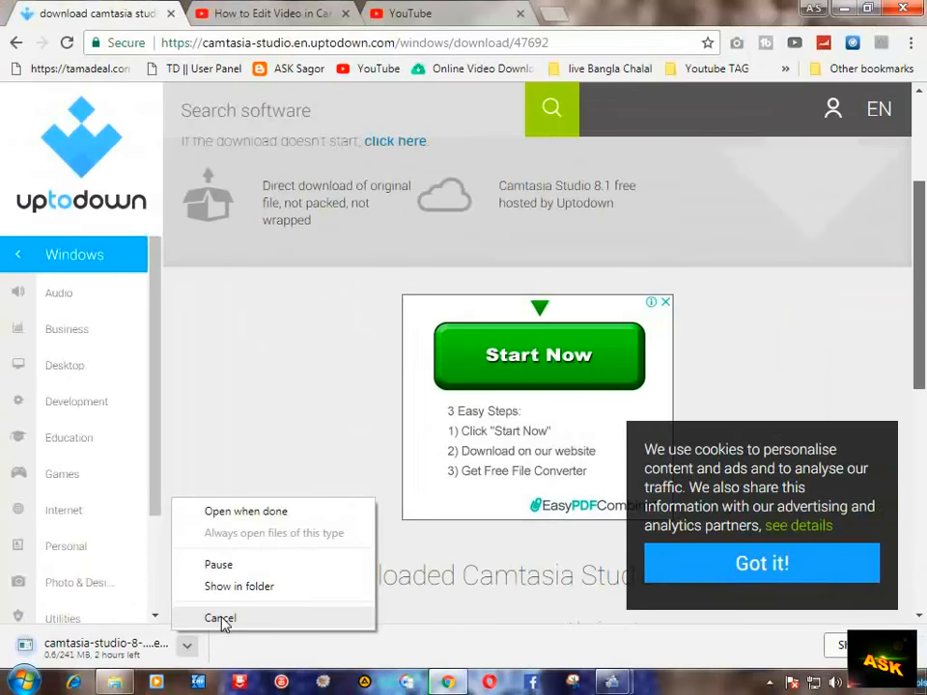
pyautogui.click(221, 619)
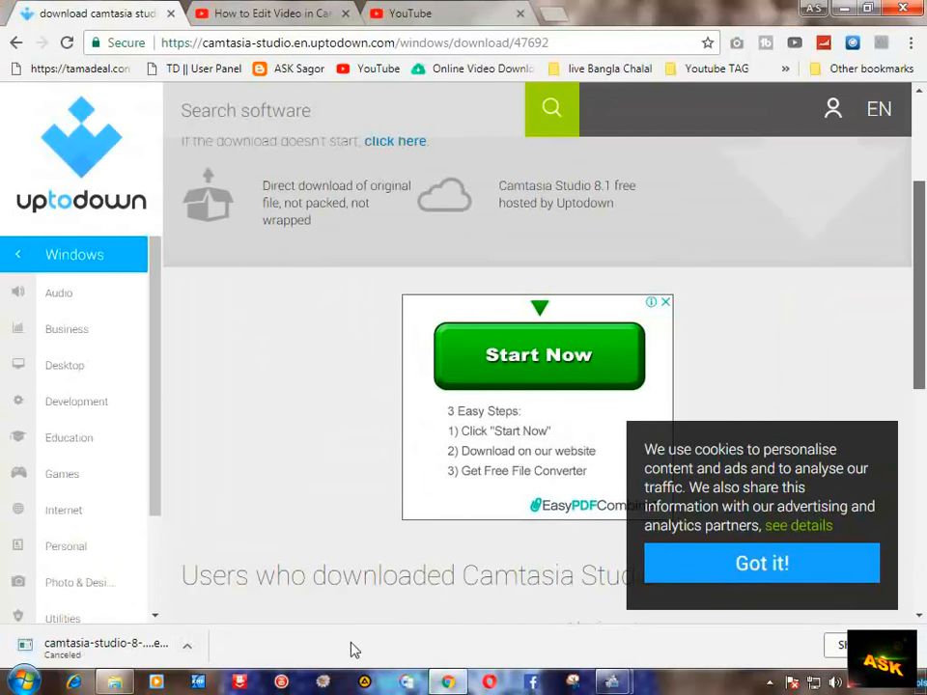
pyautogui.click(838, 10)
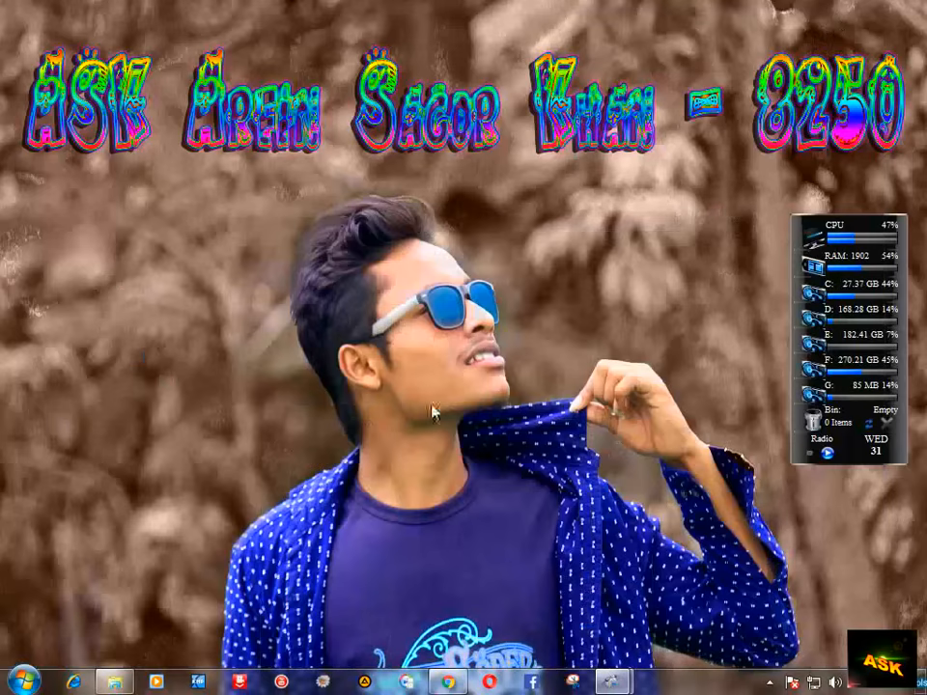
# Launch the installer camtasia-studio-8-1-es-en-win(1).exe from the "vidio edit shopter" folder on drive D and minimize the folder window.
pyautogui.click(114, 682)
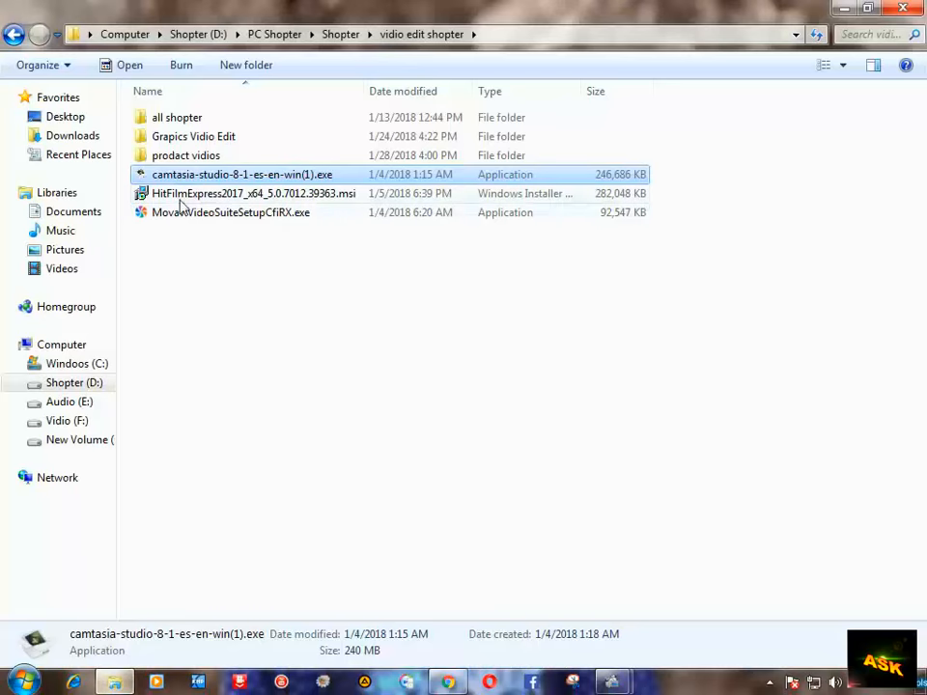
pyautogui.doubleClick(270, 178)
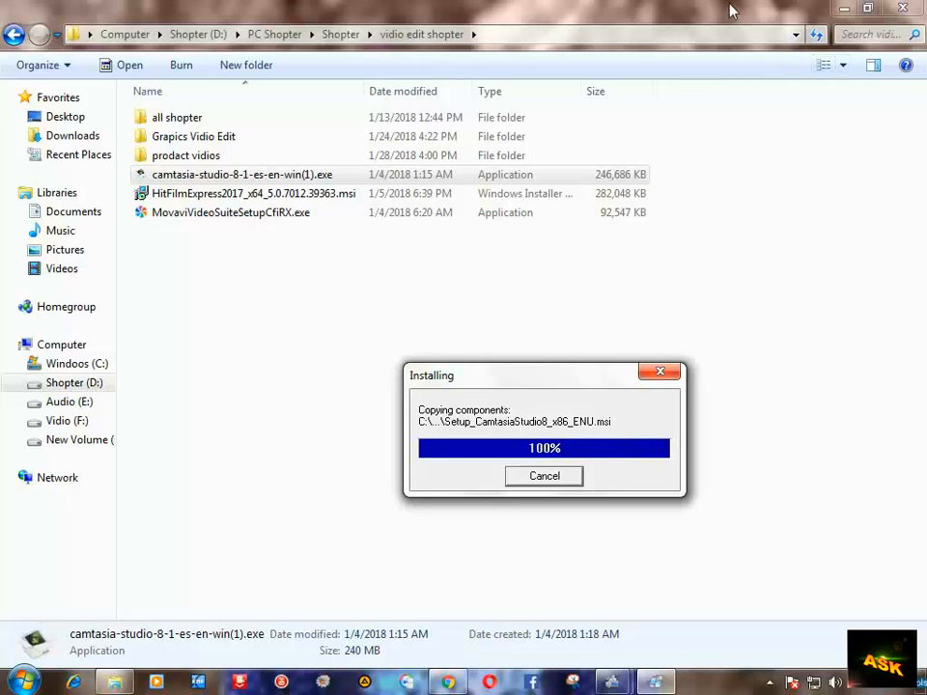
pyautogui.click(843, 8)
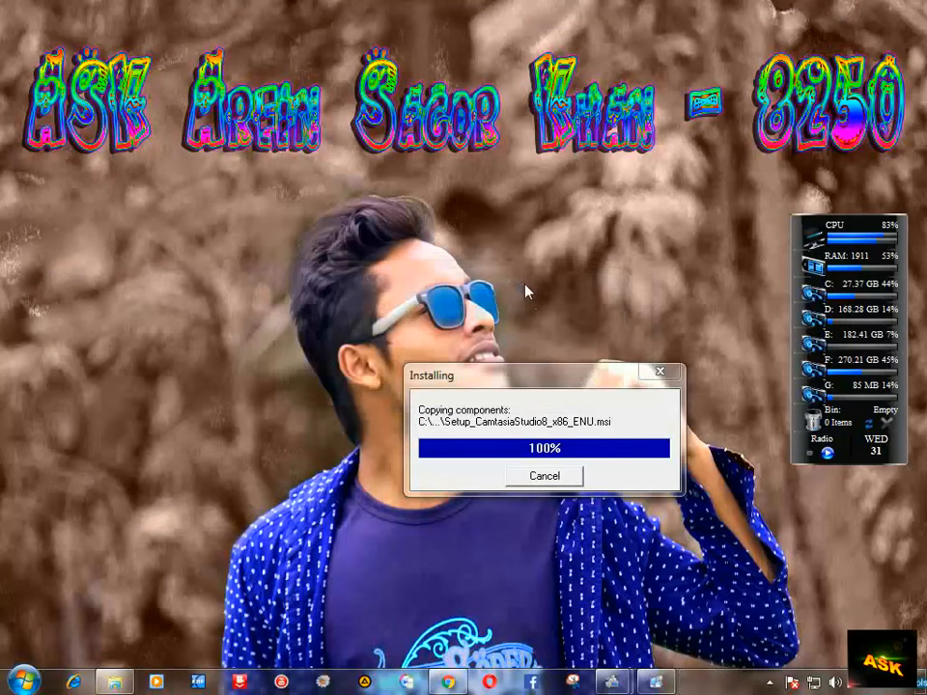
# Accept the Camtasia Studio license agreement and continue with usage data collection enabled.
pyautogui.click(565, 486)
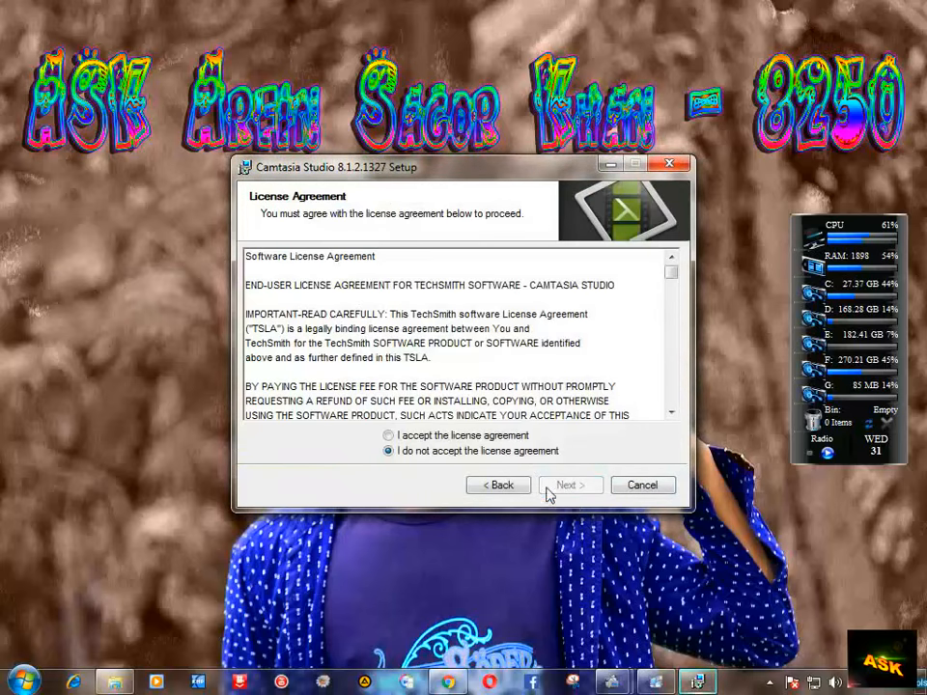
pyautogui.click(473, 437)
pyautogui.click(591, 487)
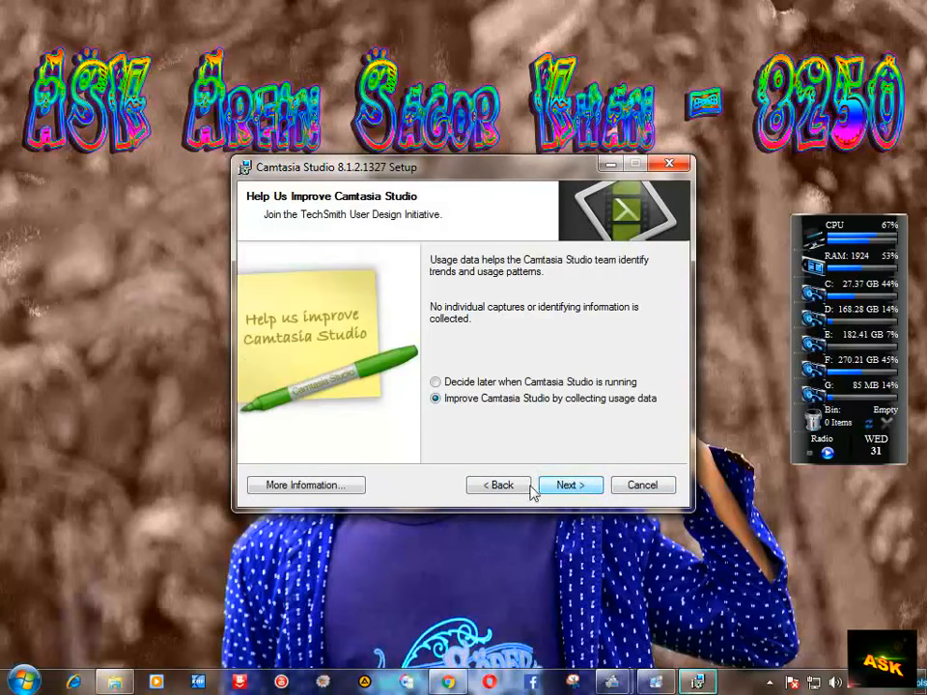
pyautogui.click(560, 492)
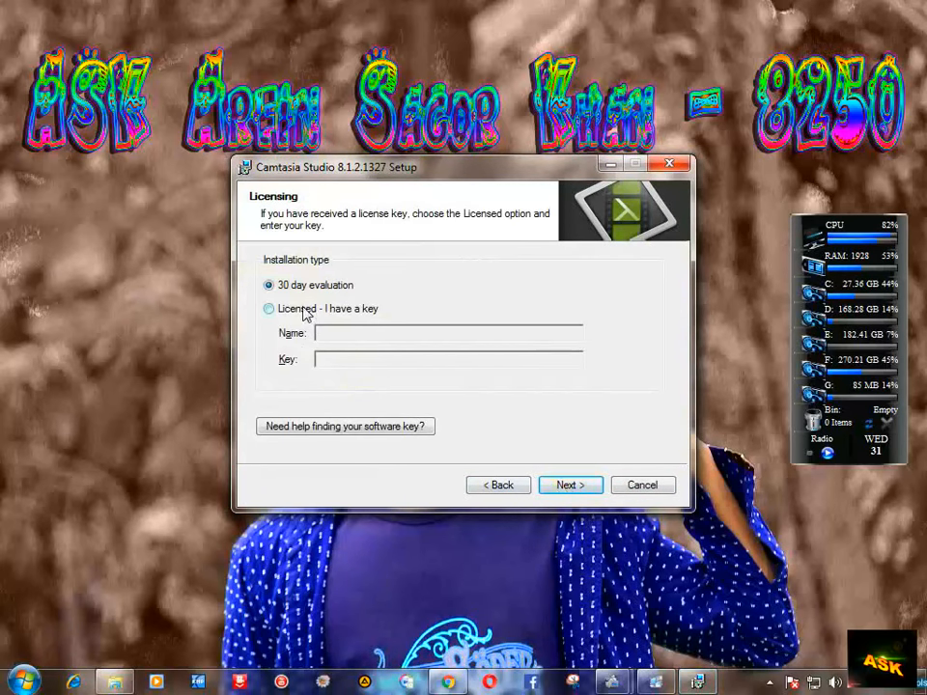
# Install Camtasia Studio as a 30 day evaluation with a desktop shortcut and the default Library assets.
pyautogui.moveTo(440, 179); pyautogui.dragTo(325, 86)
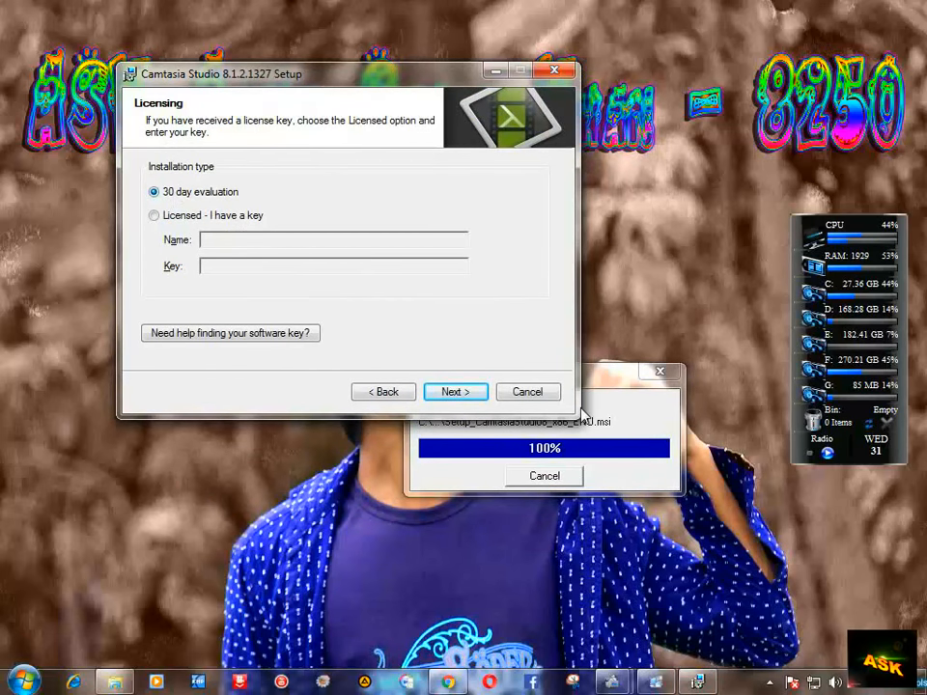
pyautogui.click(470, 395)
pyautogui.click(454, 396)
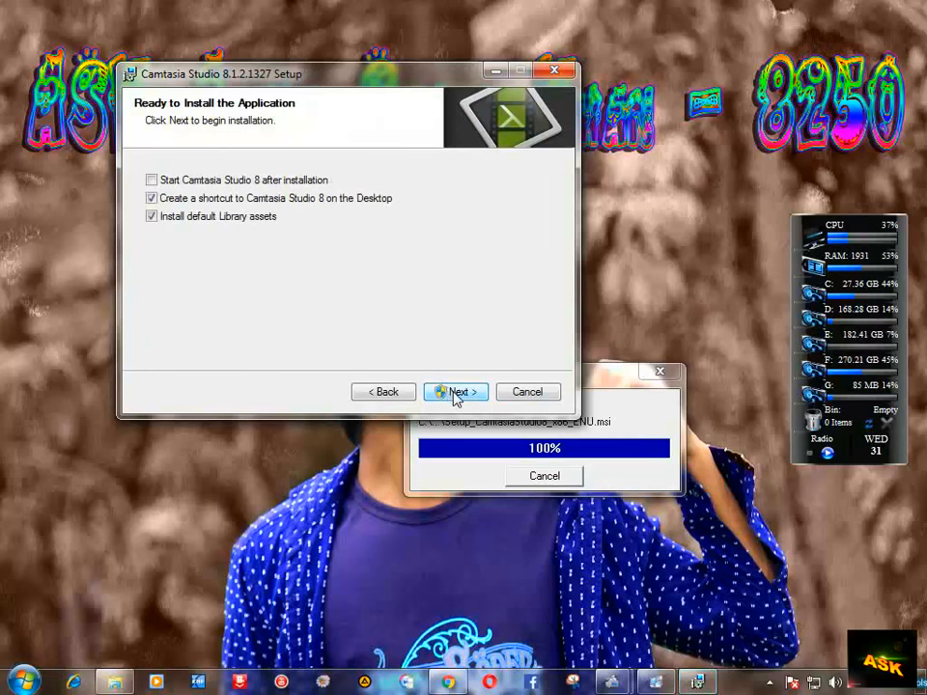
pyautogui.click(478, 391)
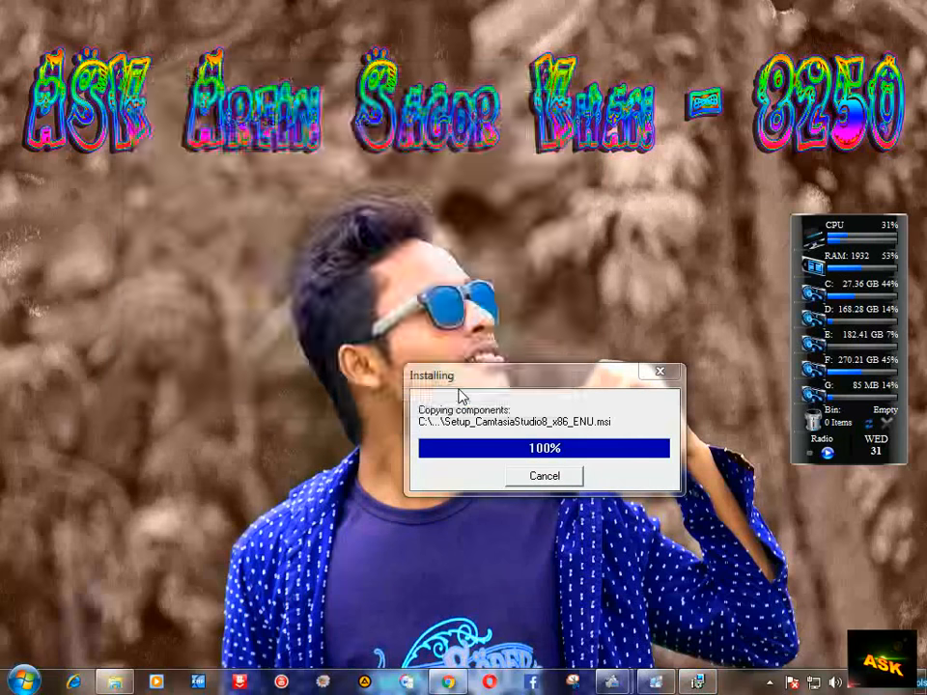
pyautogui.rightClick(645, 217)
pyautogui.click(678, 271)
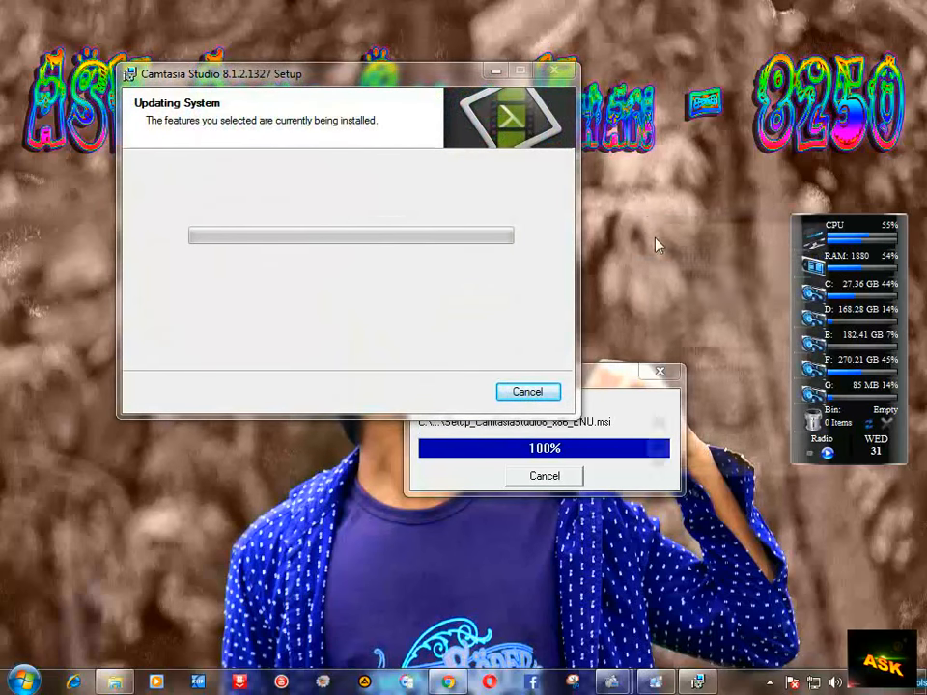
pyautogui.rightClick(658, 223)
pyautogui.click(688, 273)
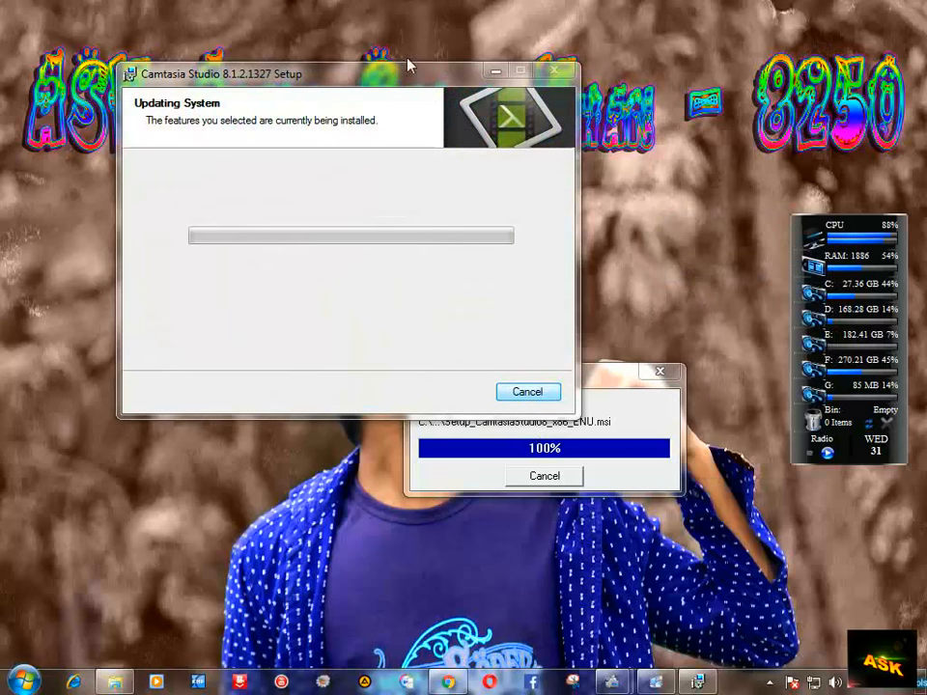
pyautogui.moveTo(408, 73); pyautogui.dragTo(304, 195)
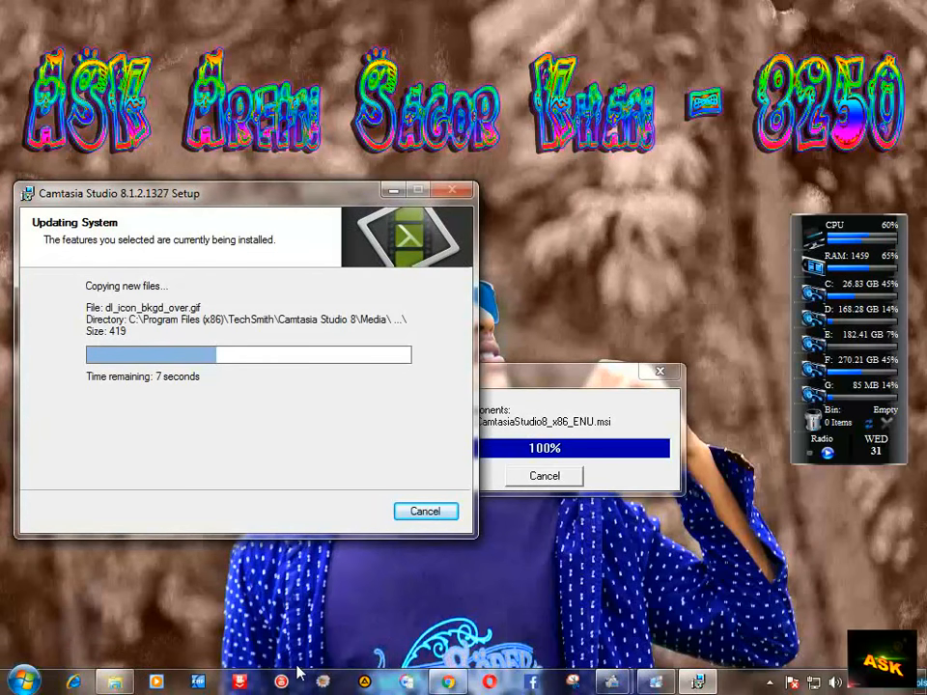
pyautogui.click(695, 683)
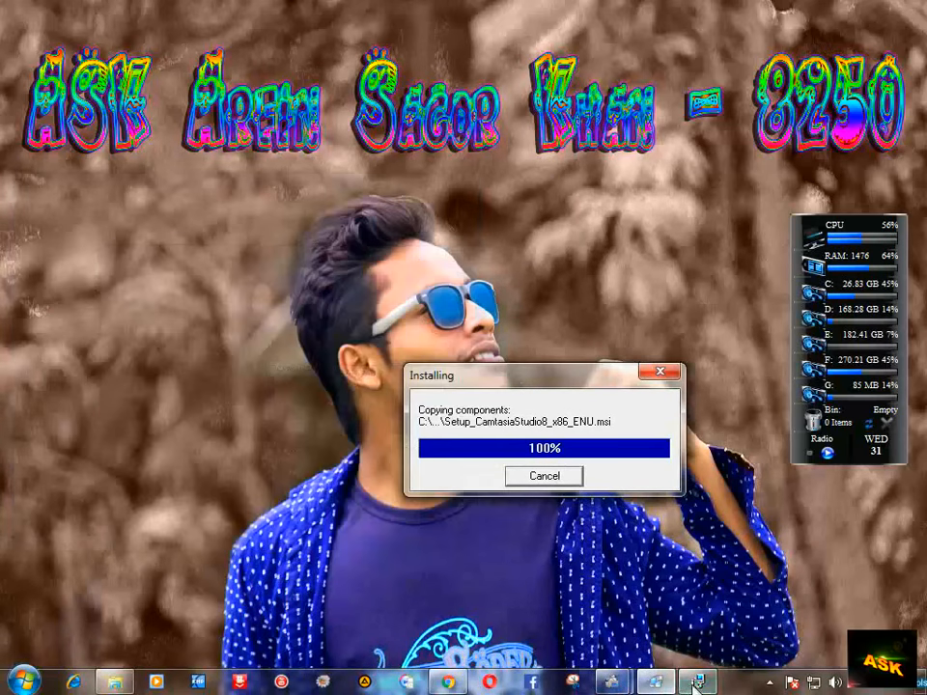
pyautogui.click(695, 683)
pyautogui.moveTo(583, 594)
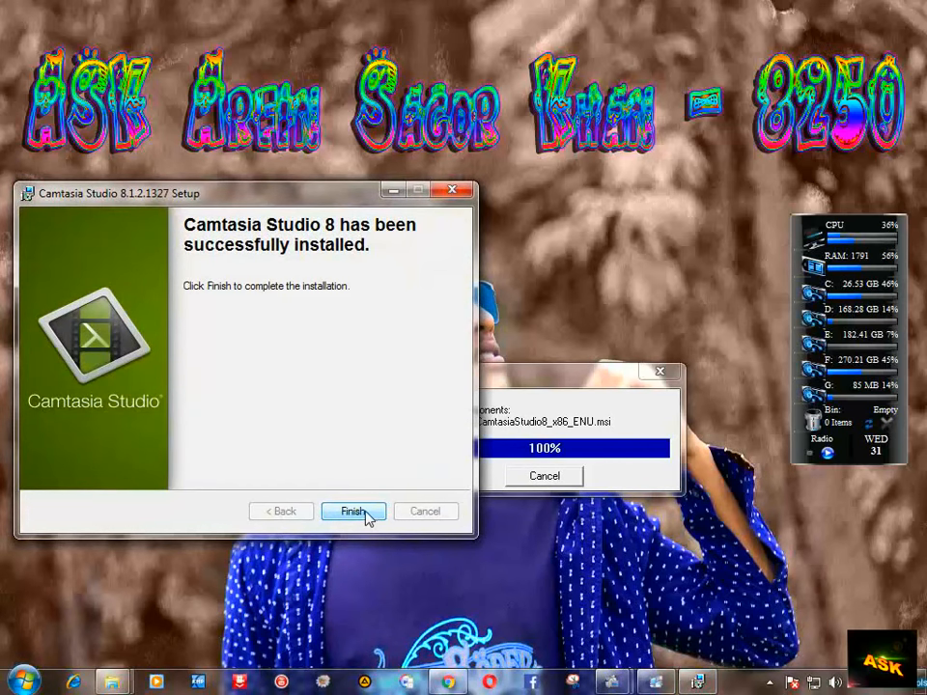
# Finish the Camtasia Studio 8 setup wizard to complete the installation.
pyautogui.click(353, 511)
pyautogui.moveTo(611, 682)
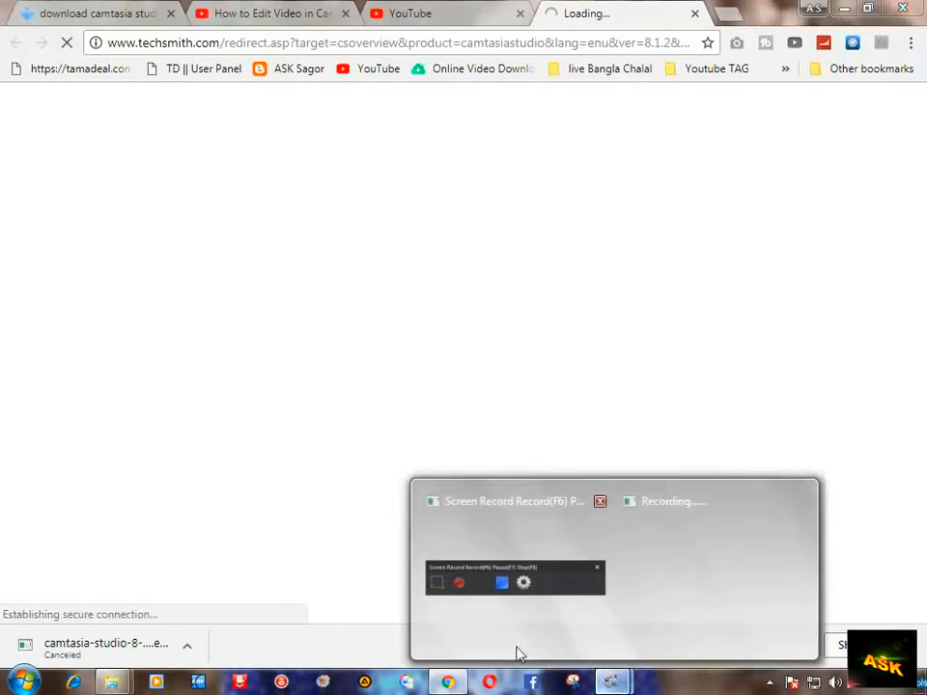
pyautogui.click(518, 655)
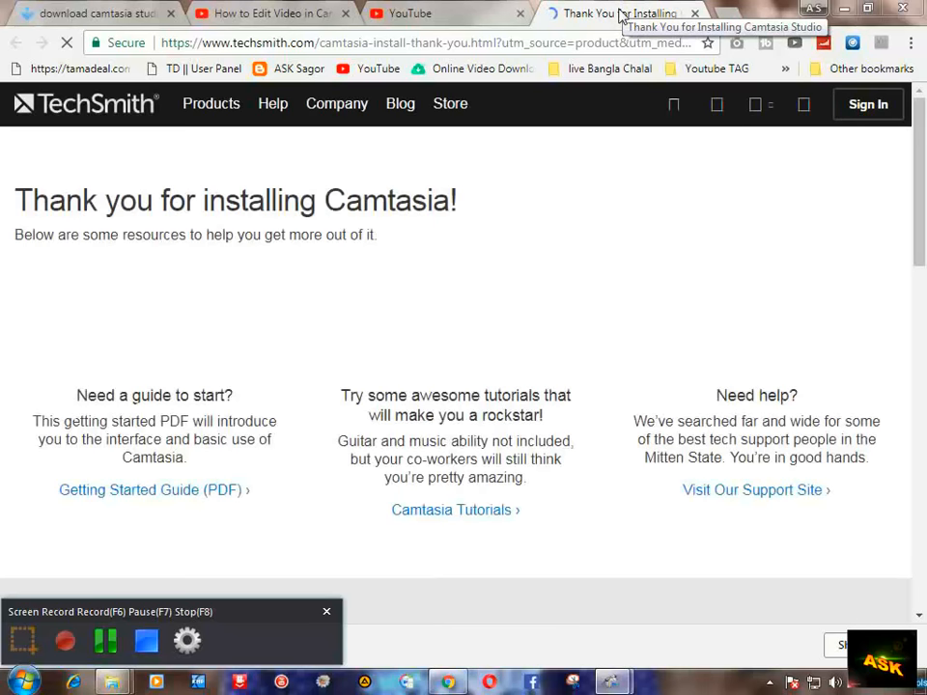
# Close the TechSmith thank-you page and minimize the browser.
pyautogui.click(694, 13)
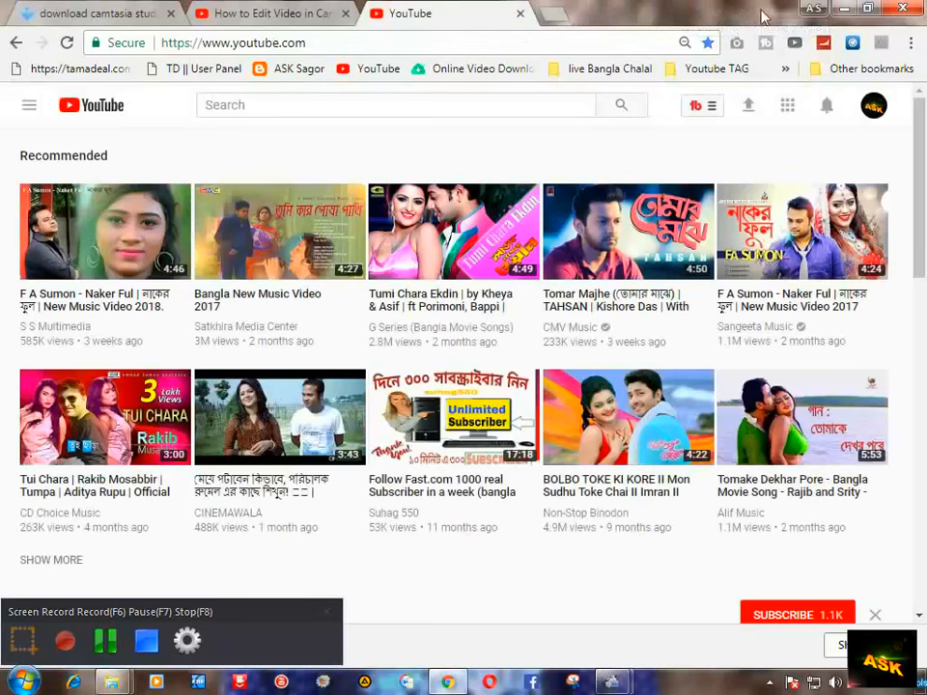
pyautogui.click(844, 8)
pyautogui.rightClick(359, 210)
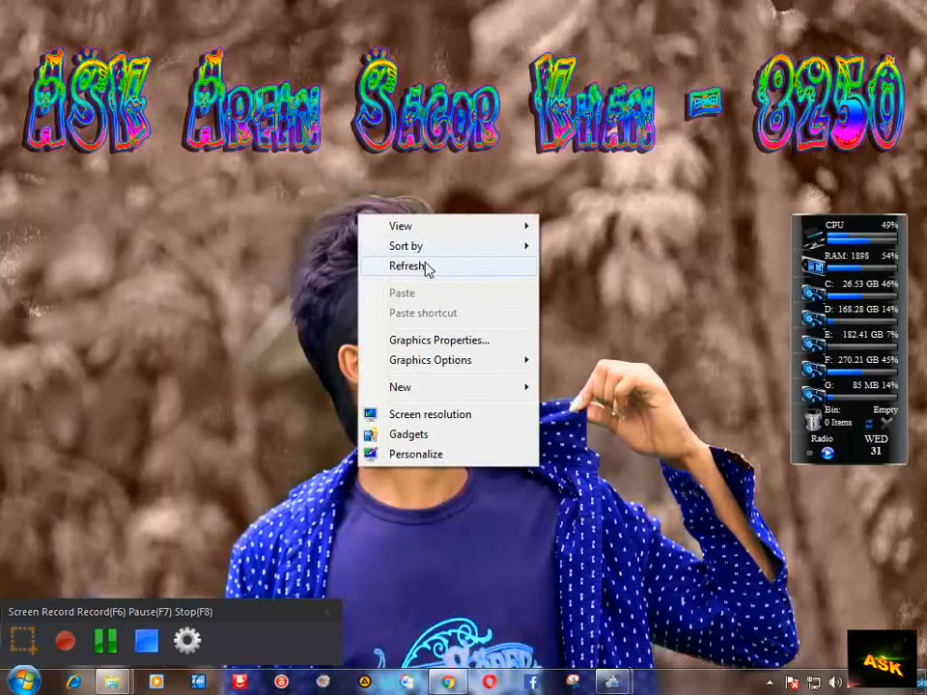
pyautogui.click(416, 264)
pyautogui.rightClick(360, 200)
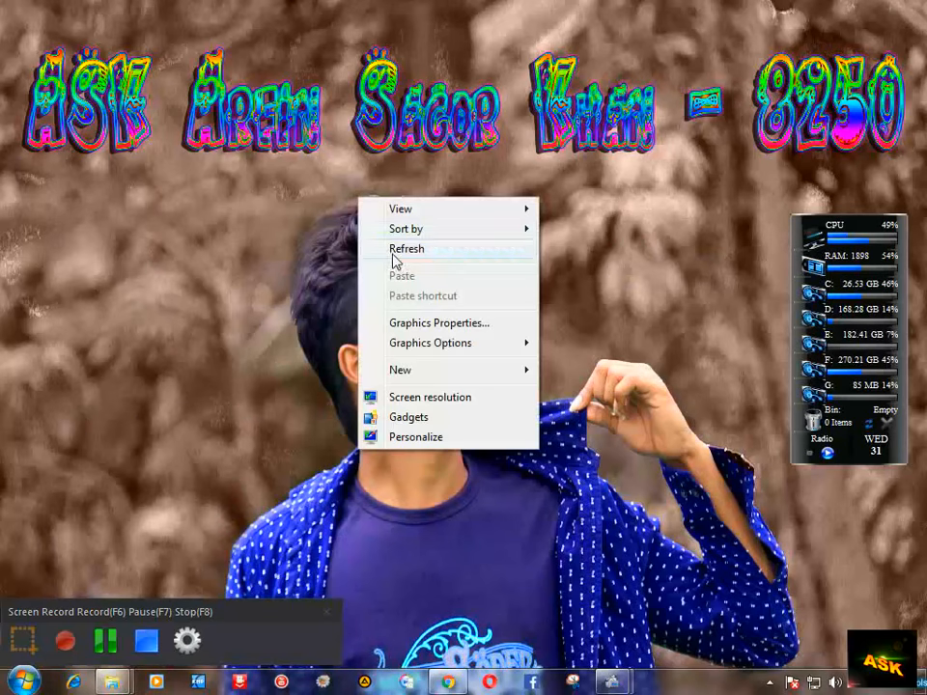
pyautogui.click(396, 250)
pyautogui.rightClick(320, 162)
pyautogui.click(362, 211)
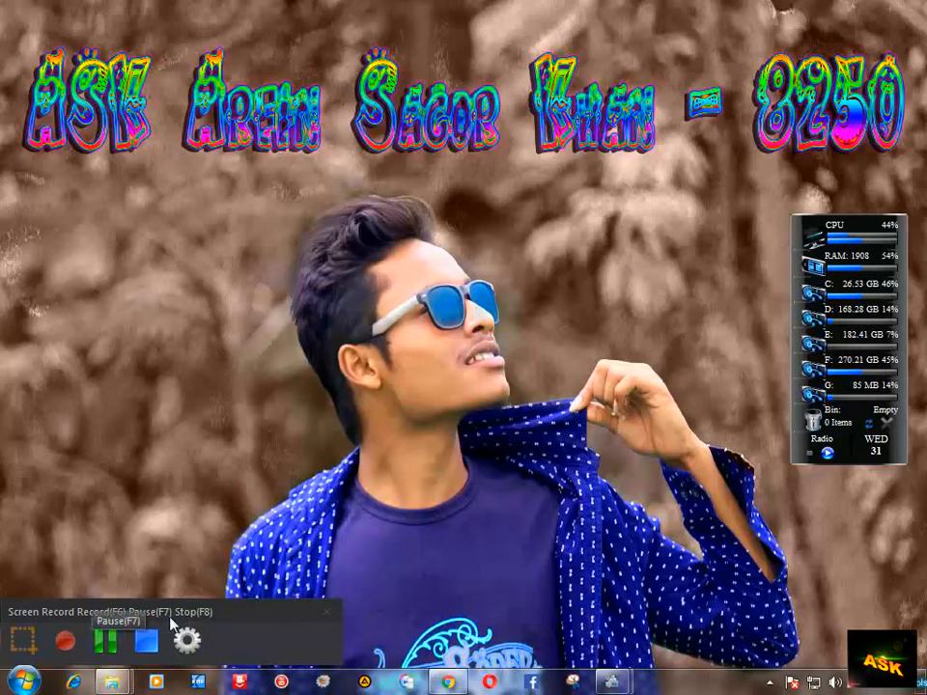
# Move the screen recorder bar out of the way and launch Camtasia Studio 8.
pyautogui.moveTo(289, 620); pyautogui.dragTo(875, 624)
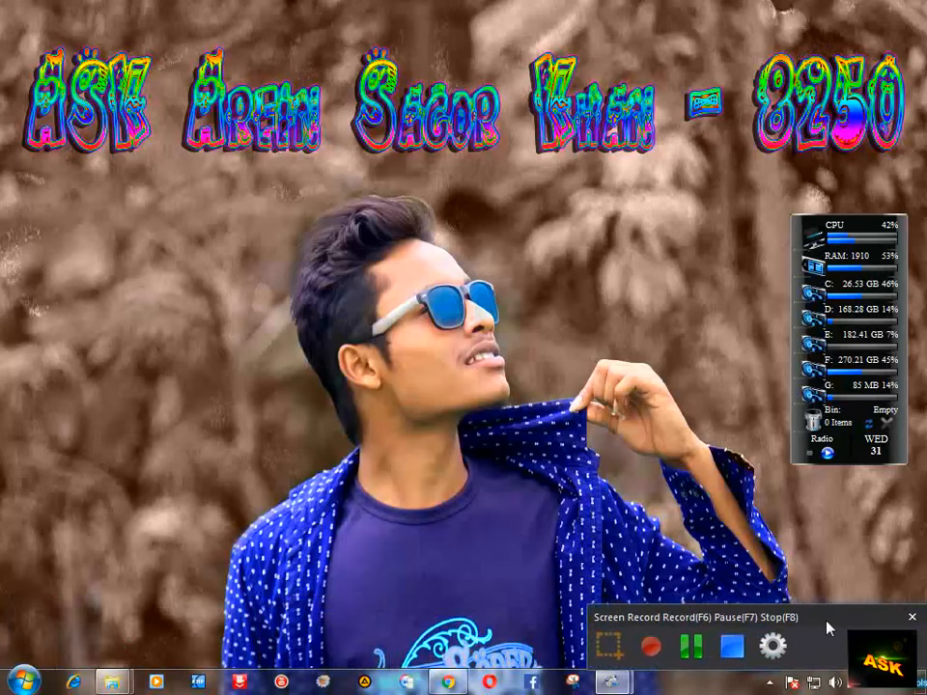
pyautogui.click(39, 682)
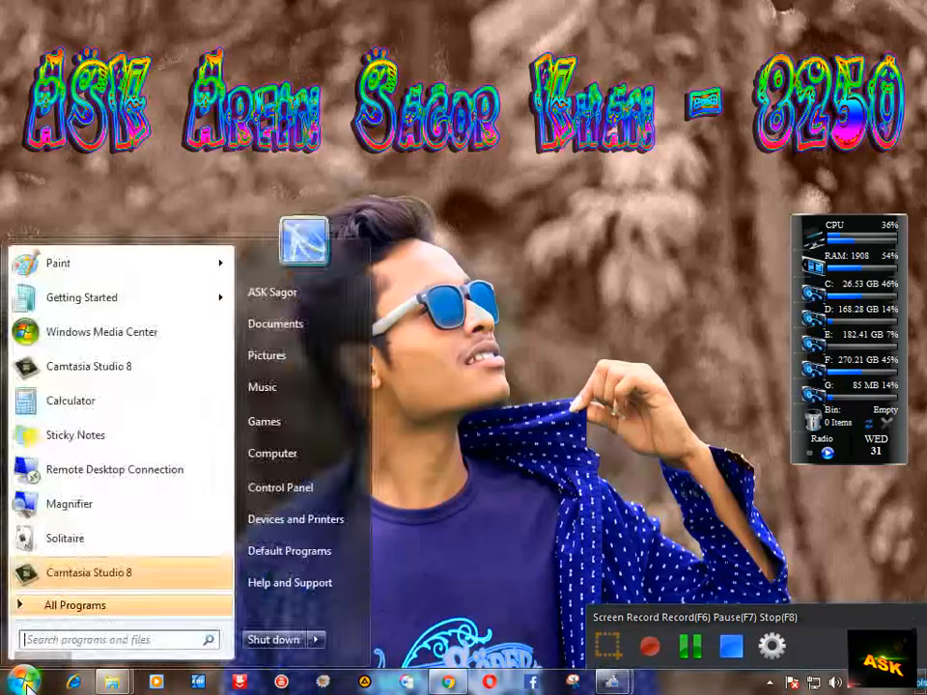
pyautogui.click(114, 576)
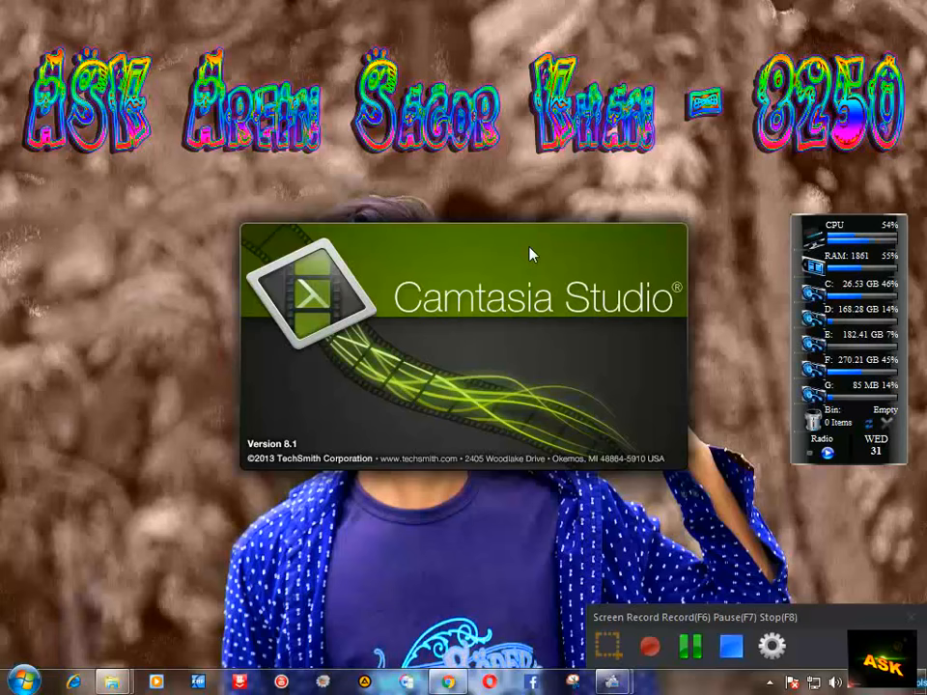
pyautogui.rightClick(93, 229)
pyautogui.click(135, 273)
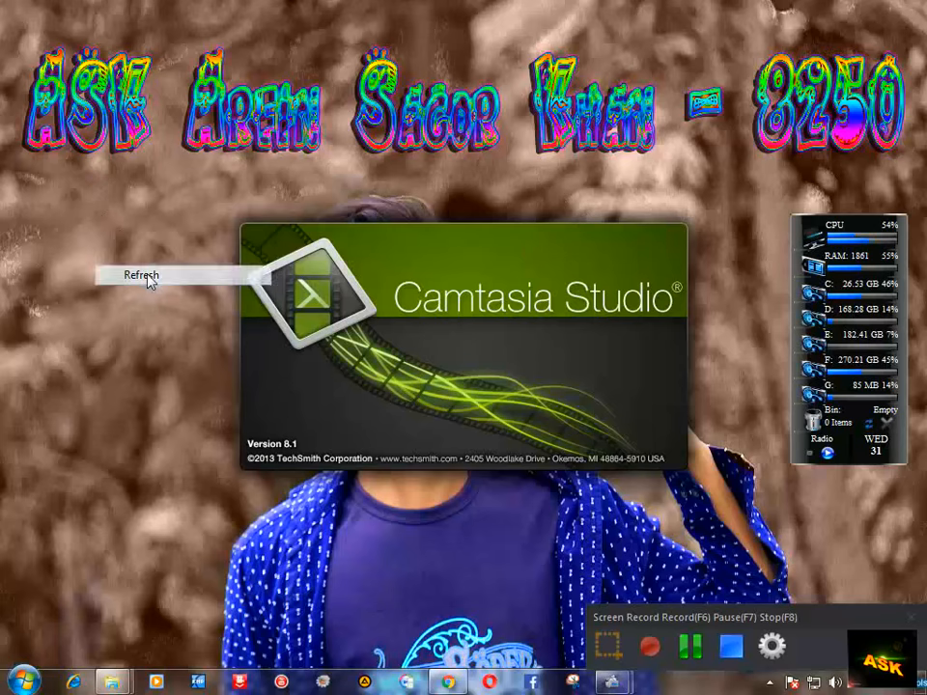
pyautogui.rightClick(100, 194)
pyautogui.click(130, 241)
pyautogui.rightClick(85, 196)
pyautogui.click(139, 250)
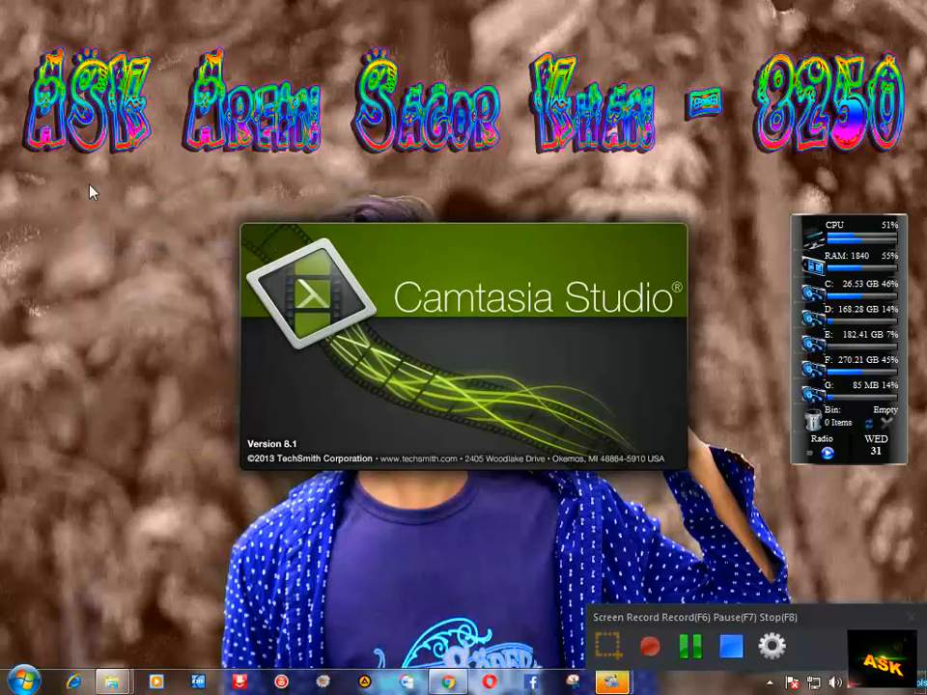
pyautogui.rightClick(89, 184)
pyautogui.click(128, 236)
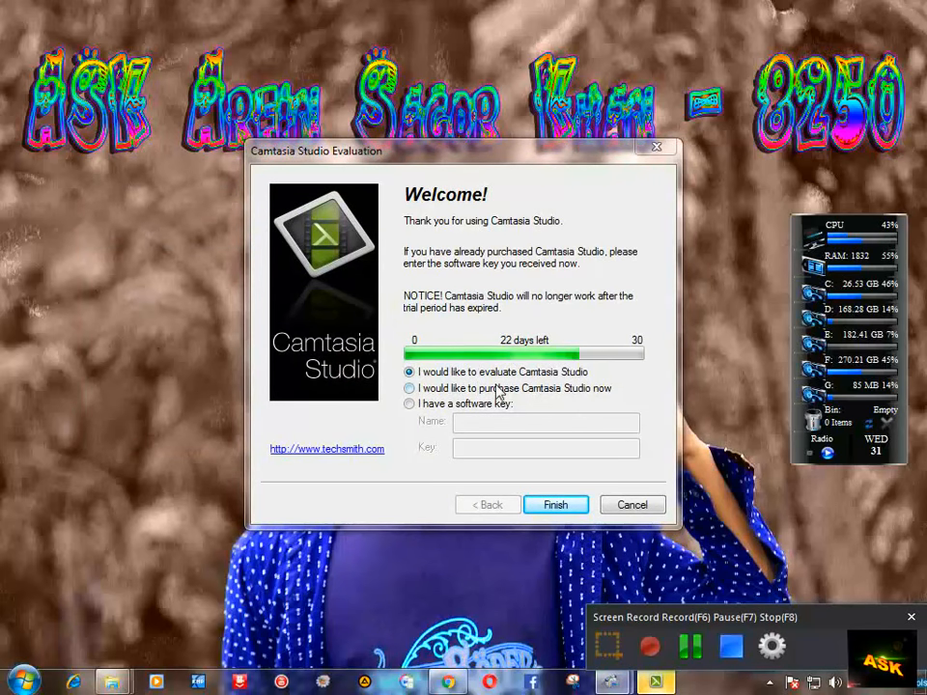
# Move the Camtasia Studio Evaluation dialog aside and continue into the program with the evaluate option.
pyautogui.moveTo(495, 155); pyautogui.dragTo(389, 112)
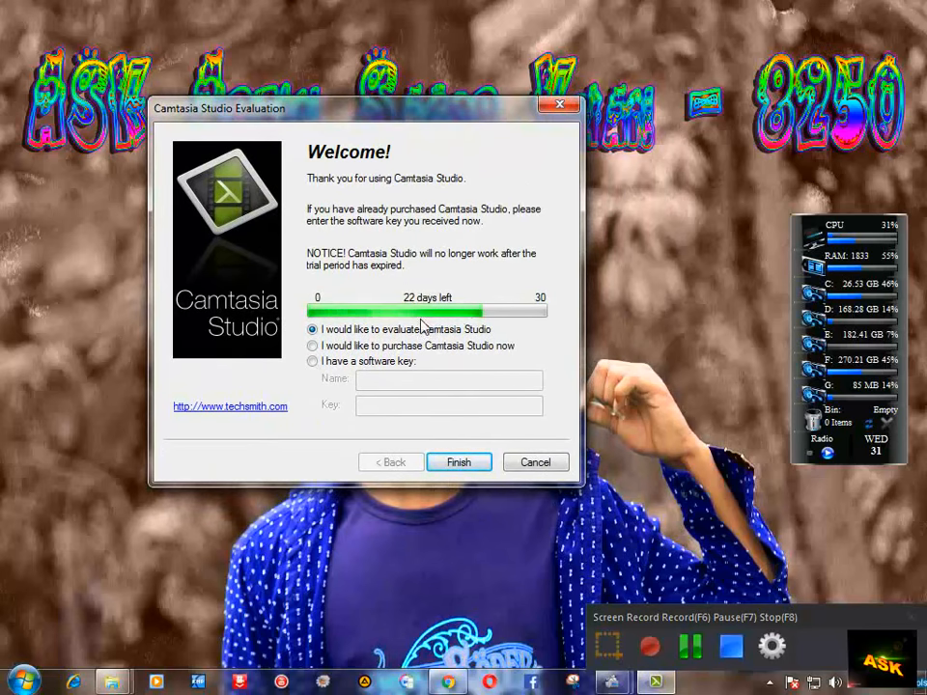
pyautogui.rightClick(652, 202)
pyautogui.click(692, 251)
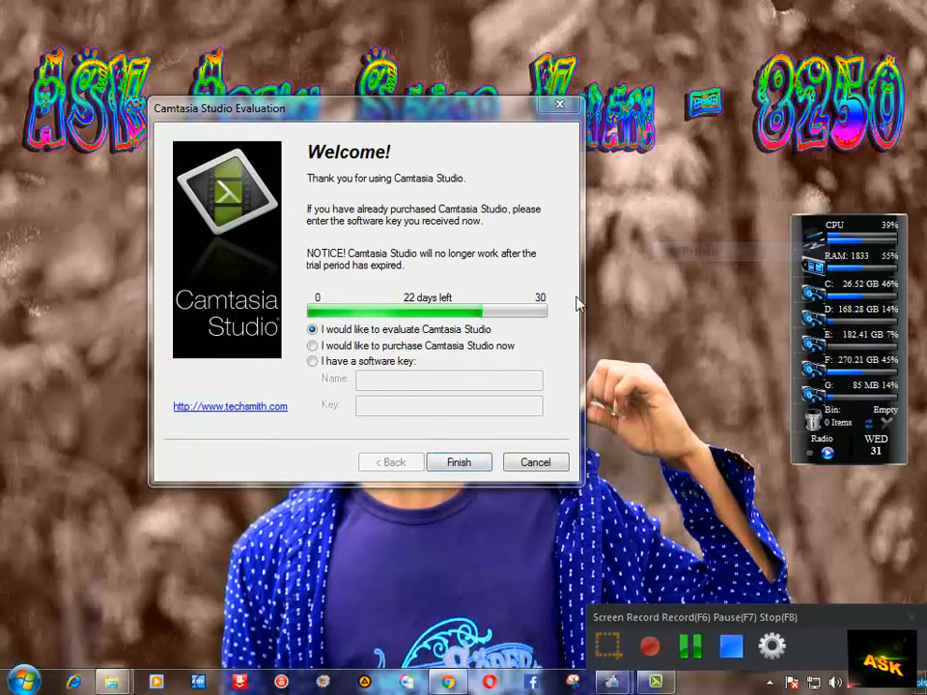
pyautogui.click(459, 462)
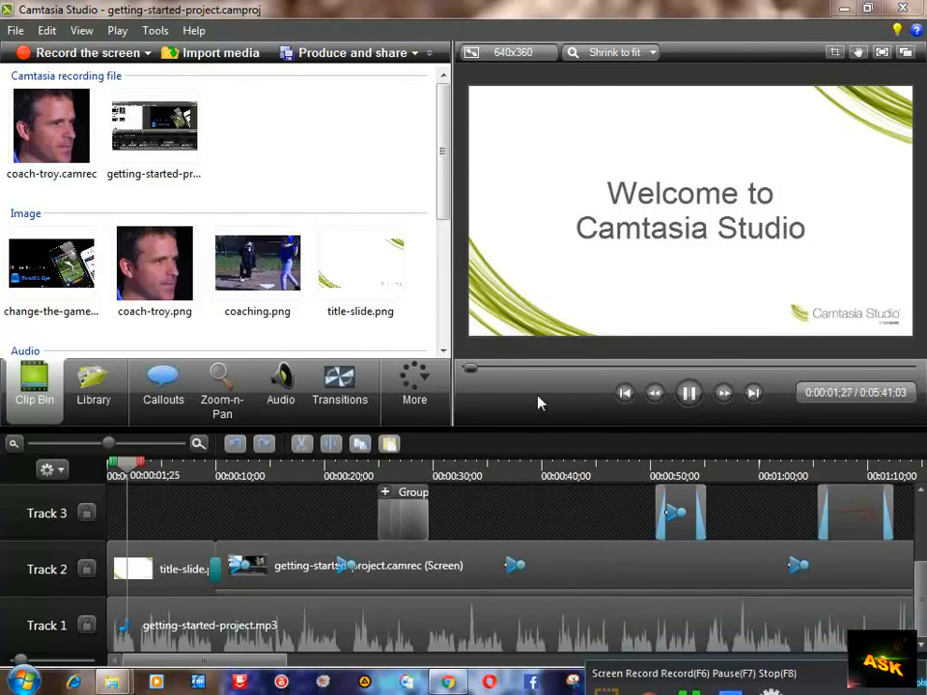
# Pause the getting-started sample project and start a new empty project.
pyautogui.click(689, 392)
pyautogui.click(18, 31)
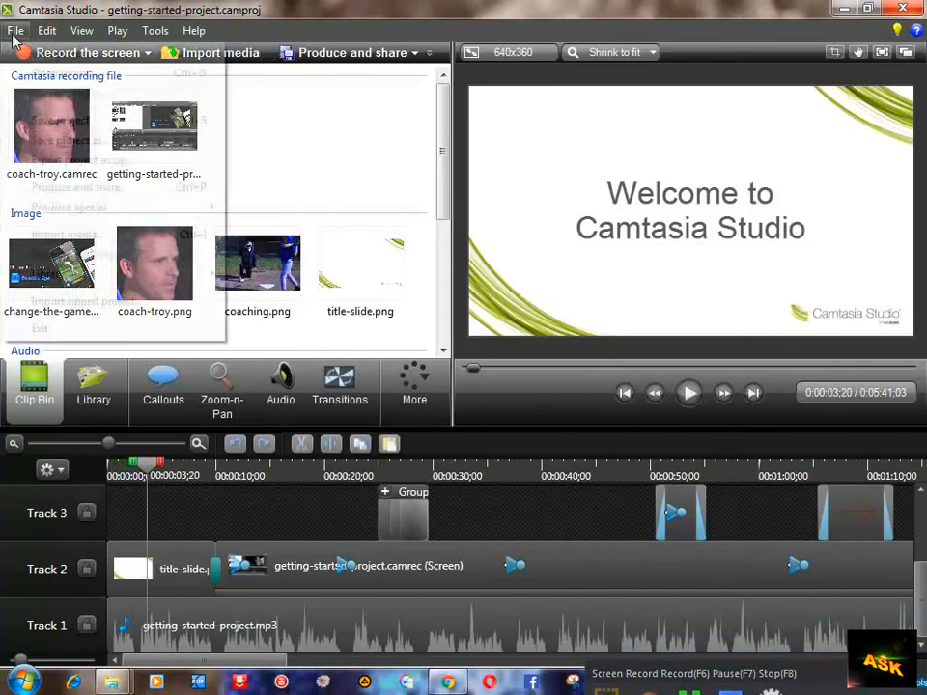
pyautogui.click(38, 55)
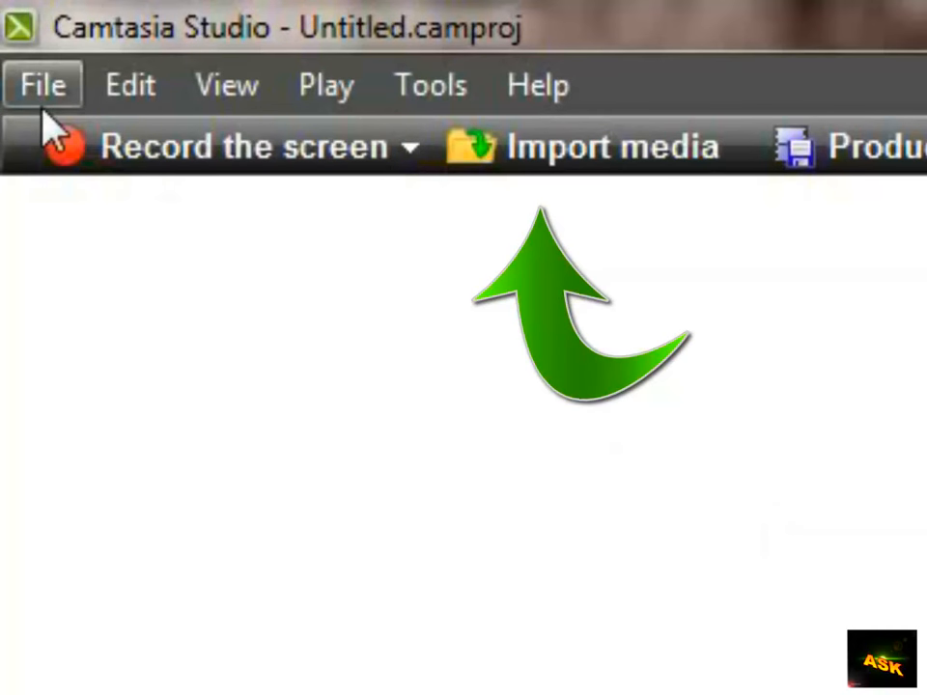
# Import the video "Heart Attack (Enrique Iglesias) - (Video Song).avi" from the Vidio (F:) drive into the project.
pyautogui.click(637, 164)
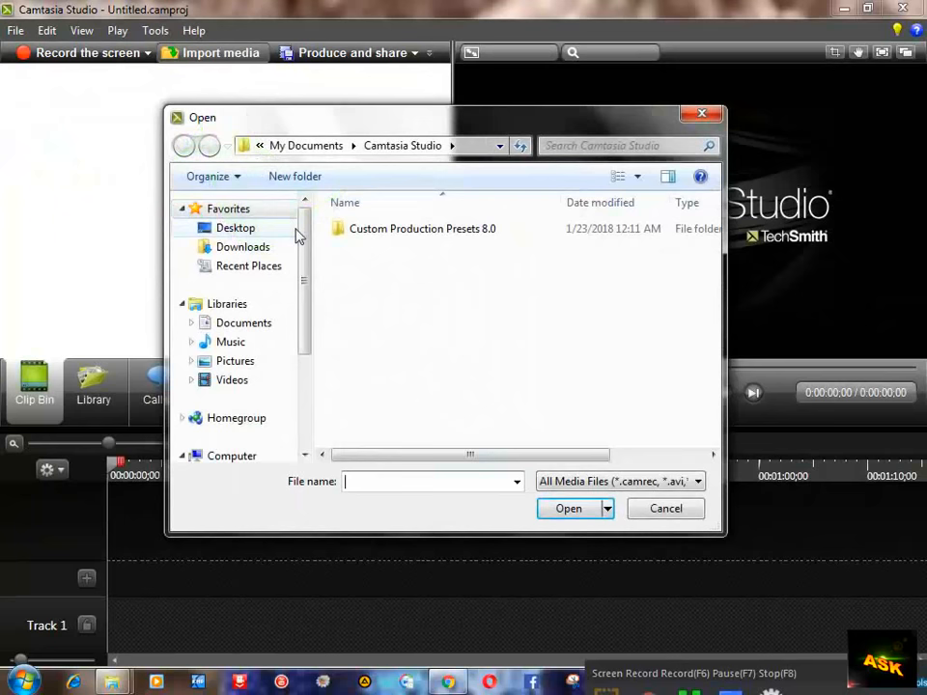
pyautogui.scroll(-1, 307, 280)
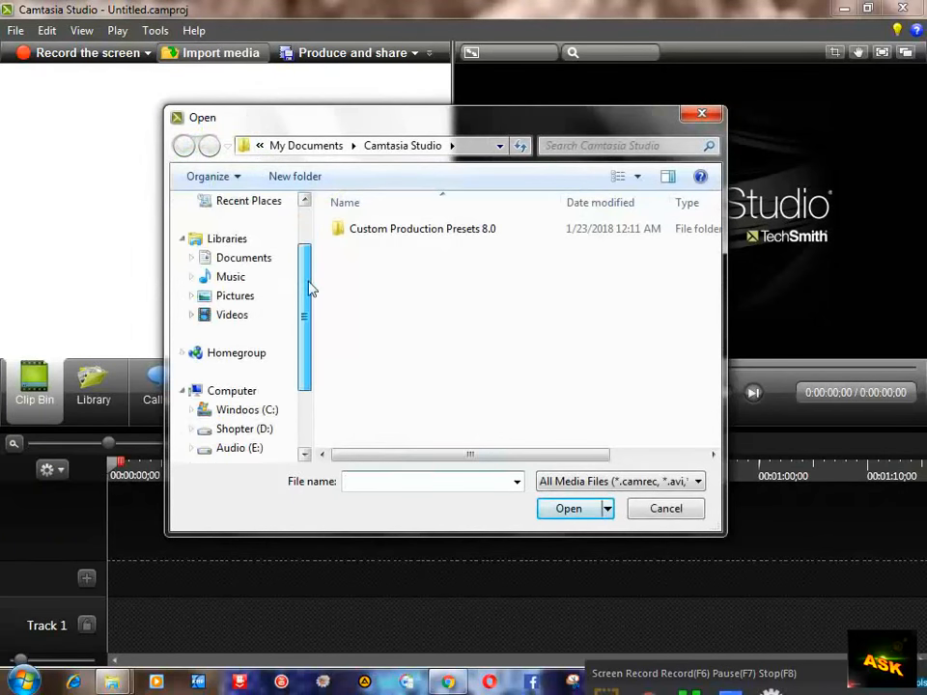
pyautogui.scroll(-2, 307, 289)
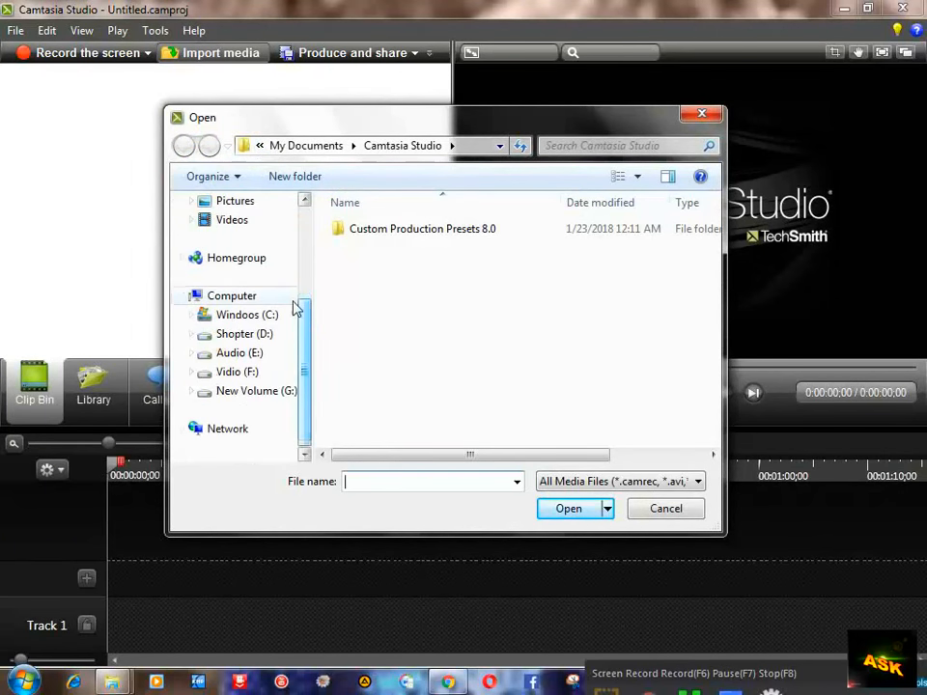
pyautogui.click(245, 374)
pyautogui.scroll(-1, 715, 305)
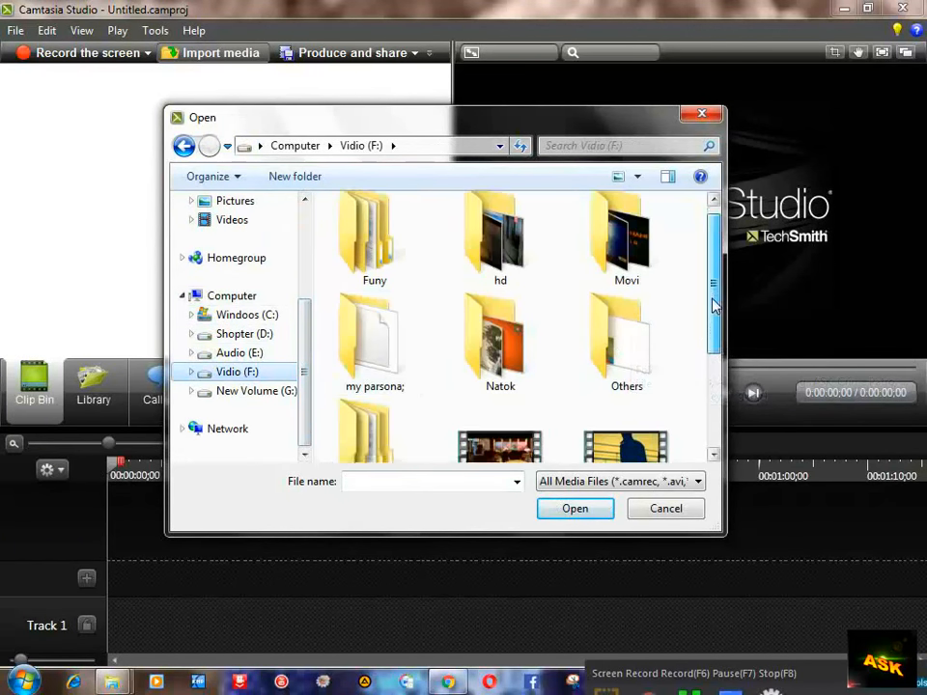
pyautogui.scroll(-2, 713, 305)
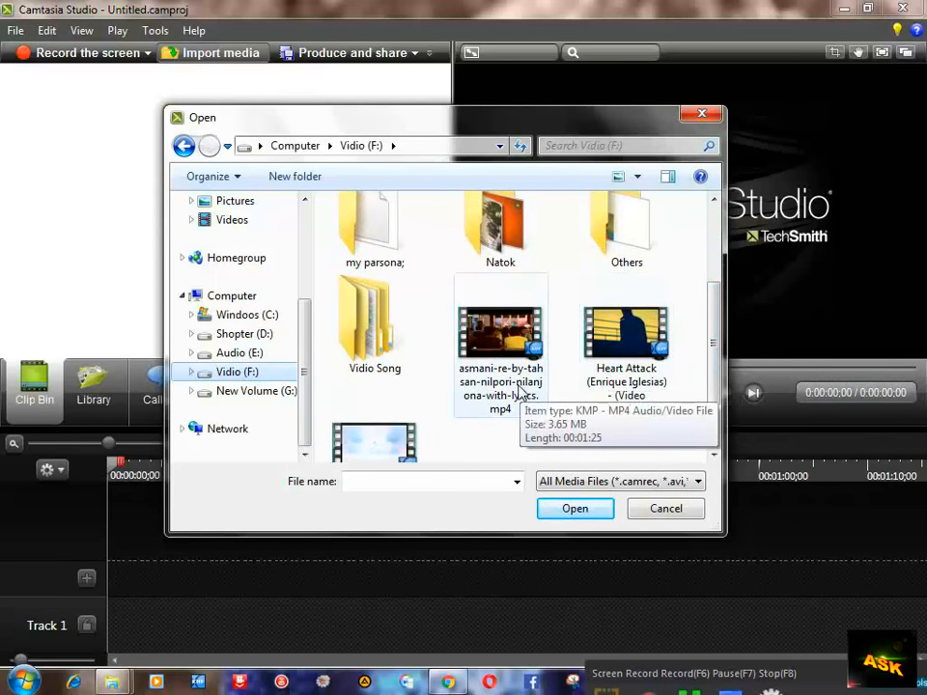
pyautogui.click(625, 357)
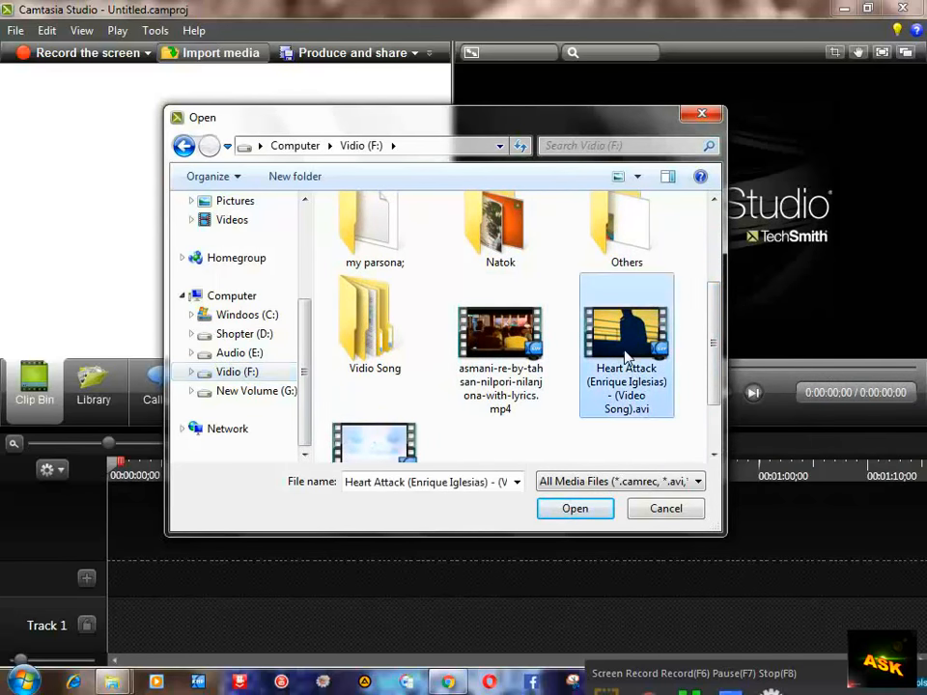
pyautogui.doubleClick(629, 369)
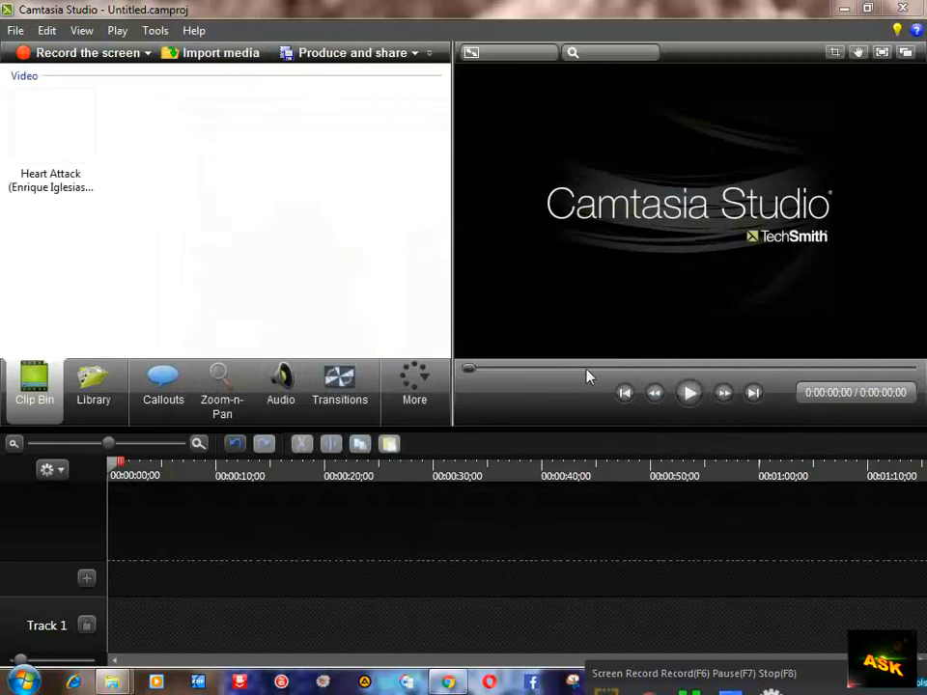
# Add the Heart Attack video to the timeline at the playhead with editing dimensions of 1280 x 720, YouTube & Screencast (16:9).
pyautogui.click(72, 128)
pyautogui.rightClick(69, 128)
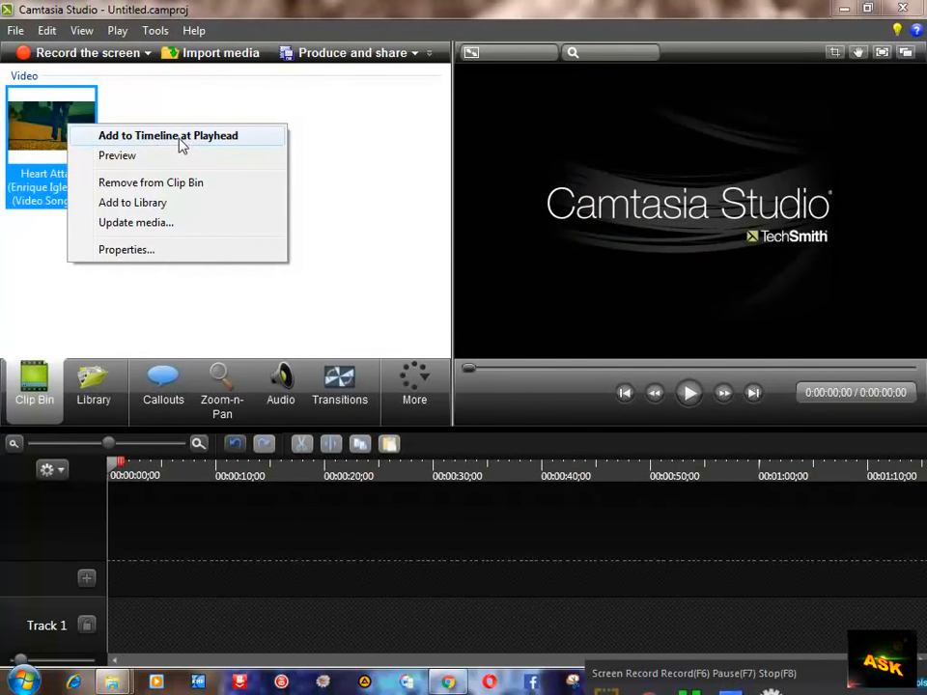
pyautogui.click(190, 141)
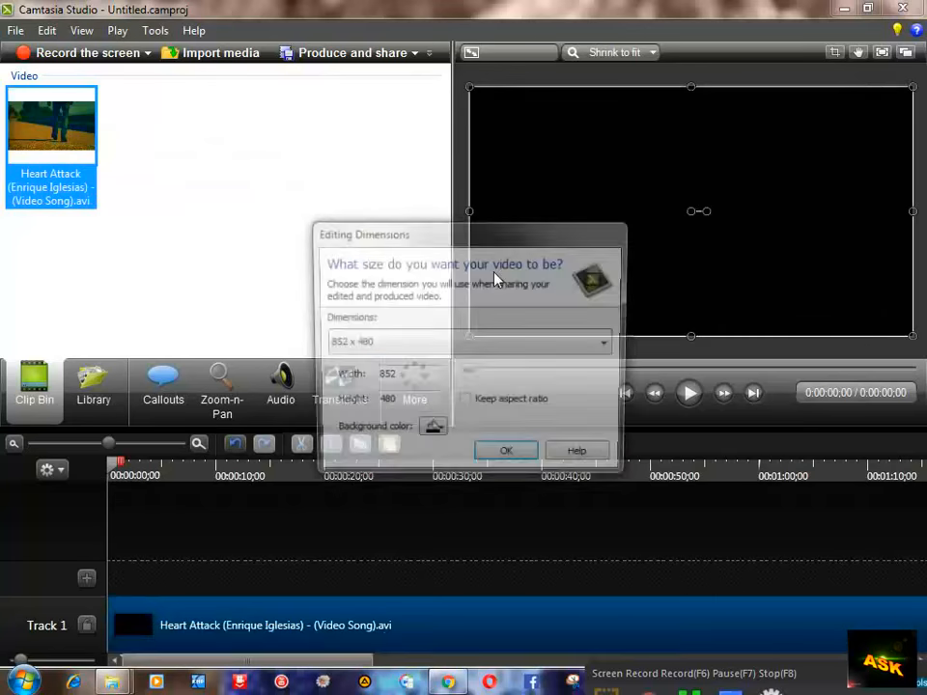
pyautogui.click(483, 348)
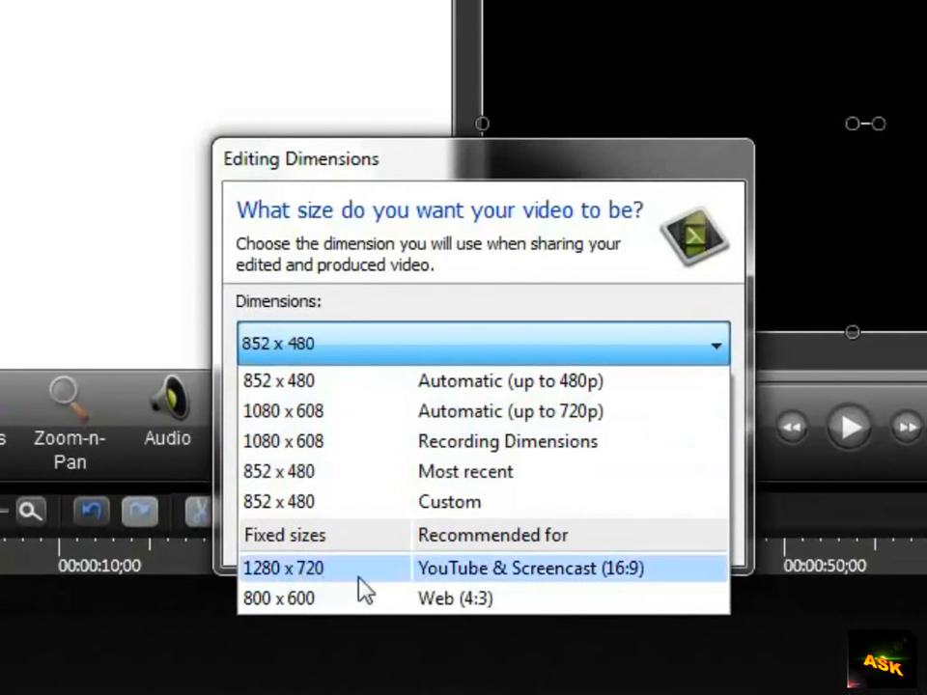
pyautogui.click(306, 573)
pyautogui.click(552, 537)
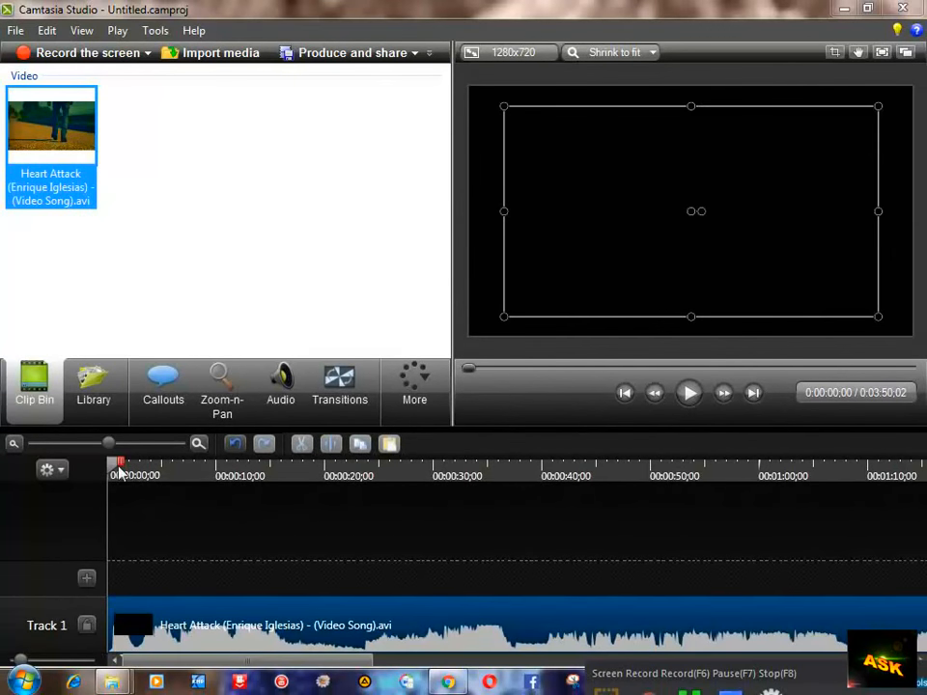
# Split the Heart Attack clip on Track 1 at 0:00:22;25.
pyautogui.moveTo(119, 469); pyautogui.dragTo(395, 469)
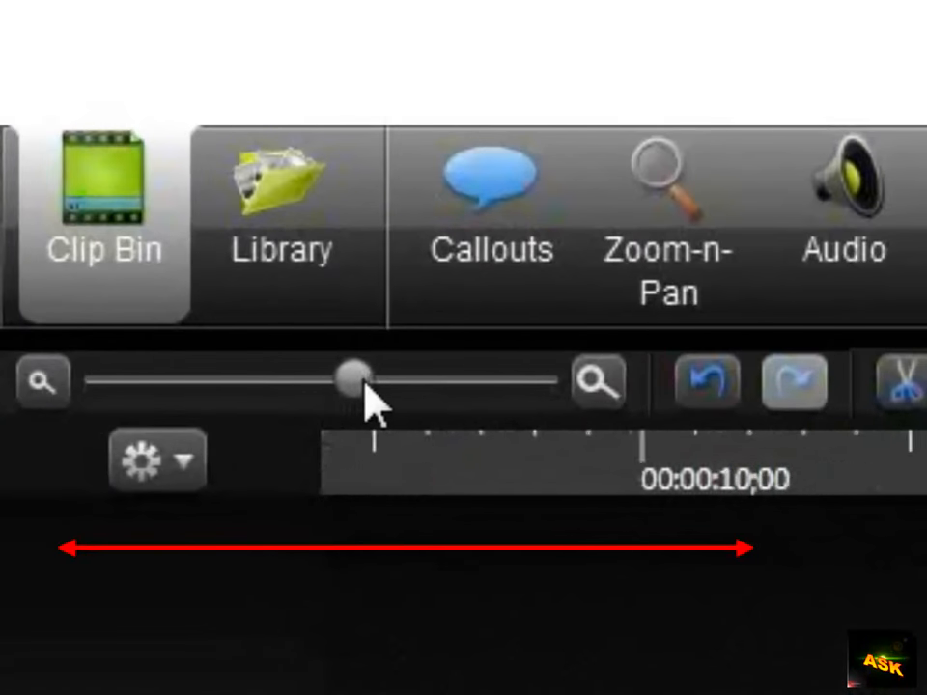
pyautogui.moveTo(365, 384); pyautogui.dragTo(211, 414)
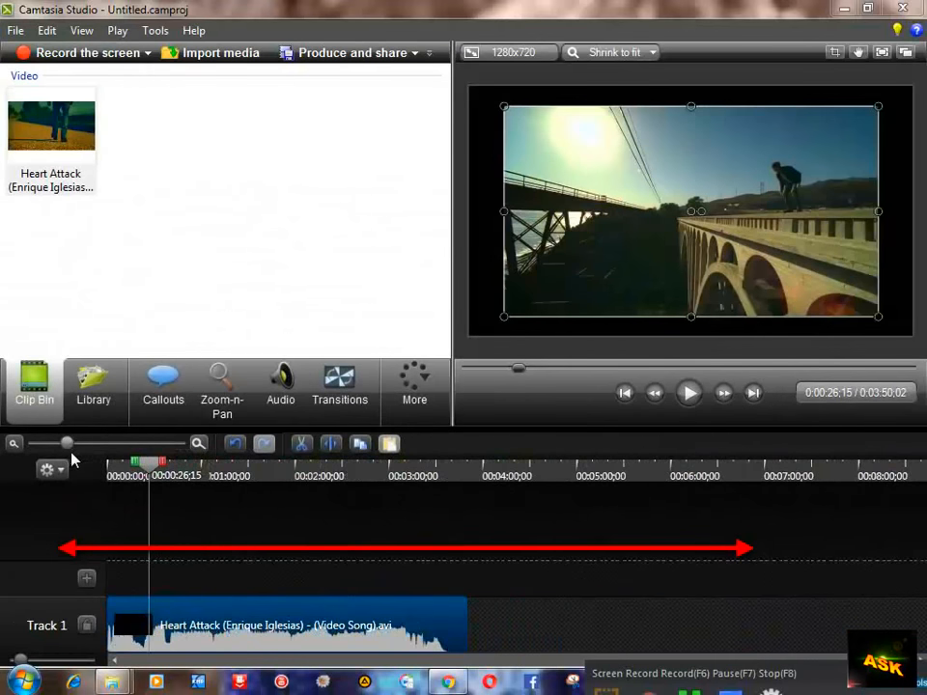
pyautogui.moveTo(74, 461); pyautogui.dragTo(158, 458)
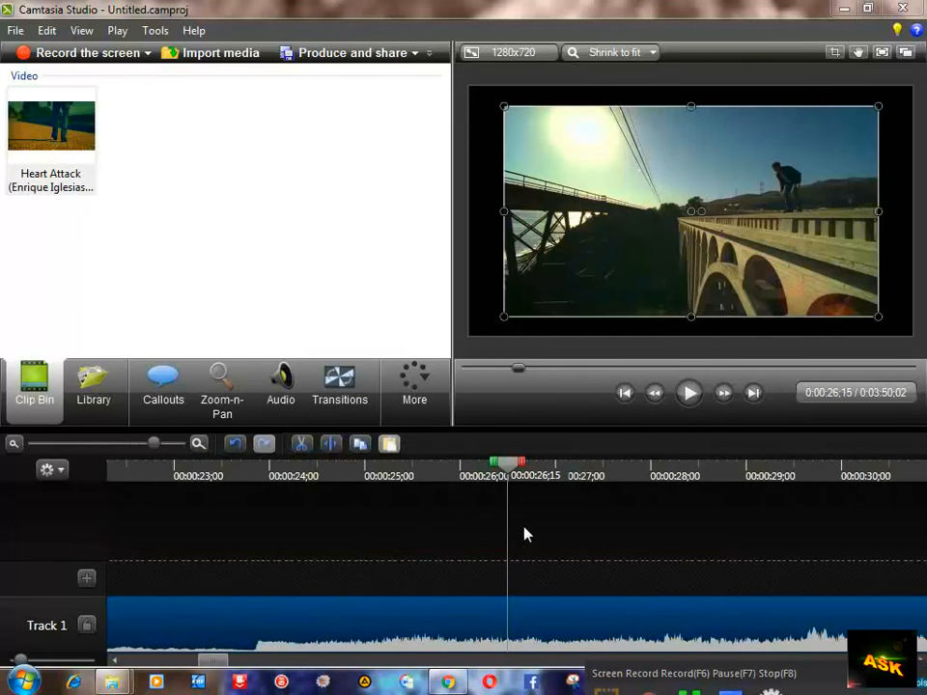
pyautogui.moveTo(221, 665); pyautogui.dragTo(190, 662)
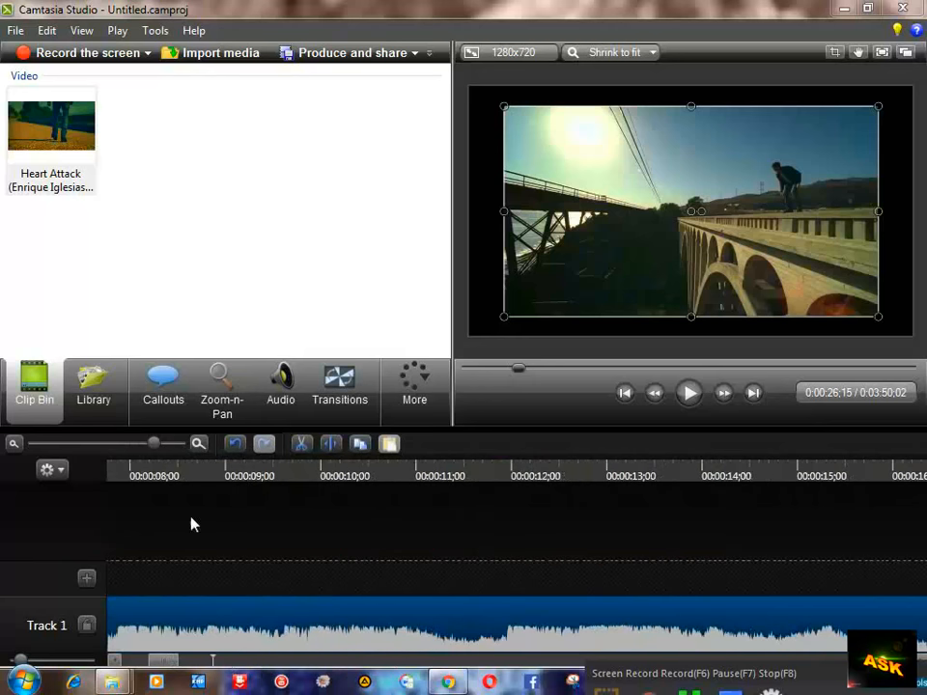
pyautogui.moveTo(153, 444); pyautogui.dragTo(86, 449)
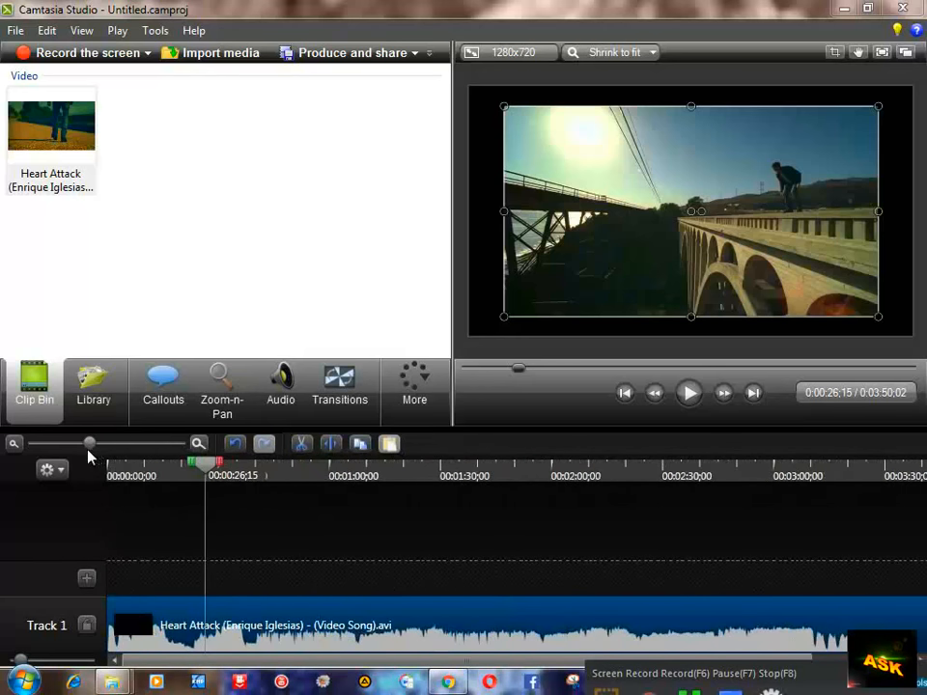
pyautogui.click(155, 478)
pyautogui.moveTo(154, 480); pyautogui.dragTo(192, 478)
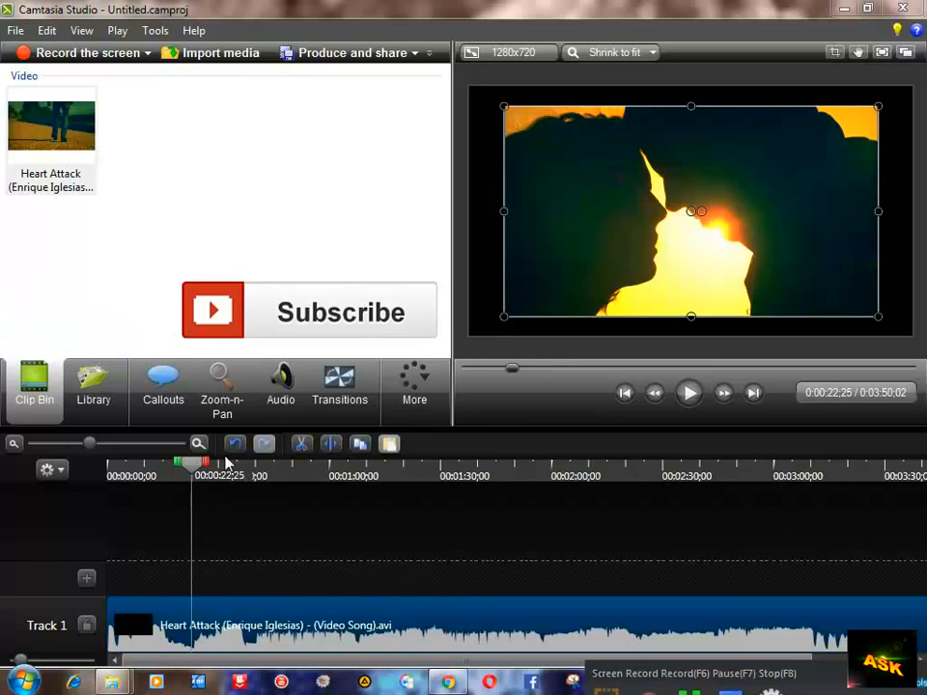
pyautogui.click(333, 450)
# Move the clip's second part away from the first along Track 1 and place it back directly against it.
pyautogui.moveTo(224, 623); pyautogui.dragTo(352, 621)
pyautogui.click(172, 634)
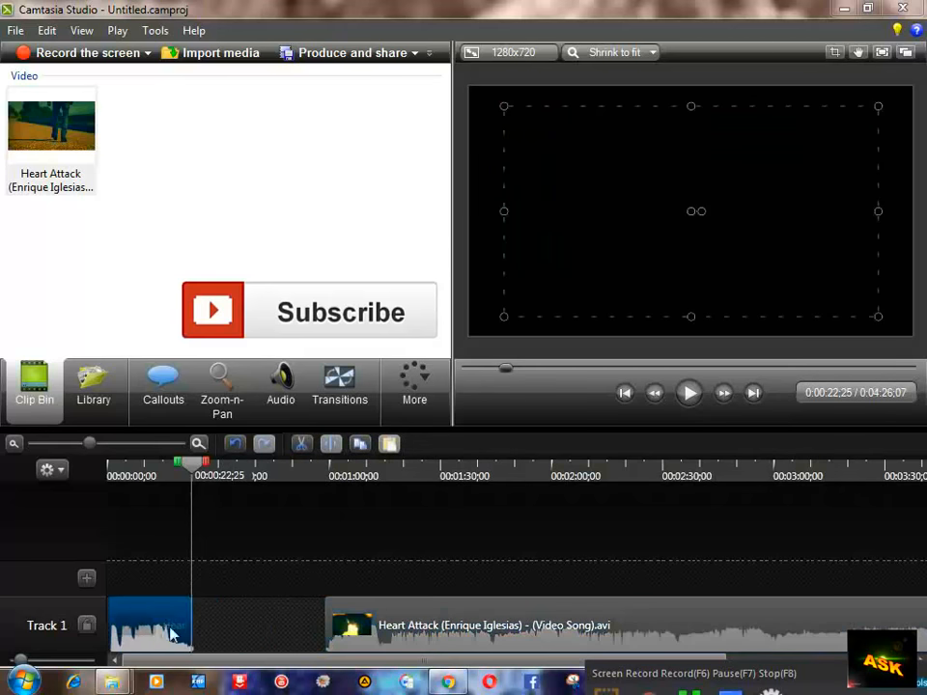
pyautogui.moveTo(172, 633)
pyautogui.mouseDown()
pyautogui.moveTo(189, 630)
pyautogui.moveTo(165, 628)
pyautogui.mouseUp()
pyautogui.moveTo(376, 629); pyautogui.dragTo(230, 618)
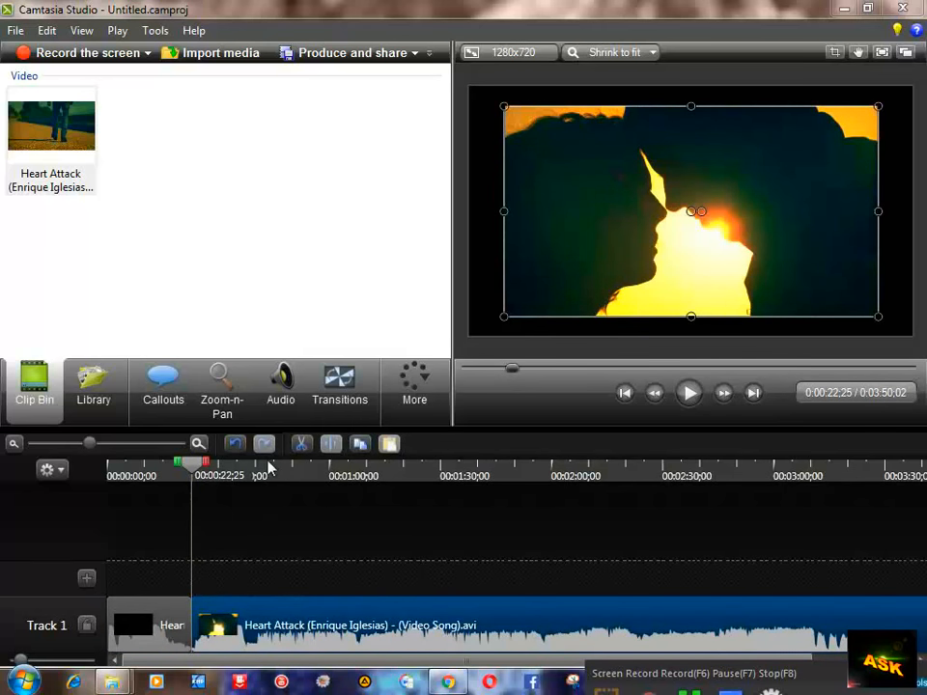
# Browse the music and theme folders in the media library, collapsing the Theme - Calling Lights folder.
pyautogui.click(97, 396)
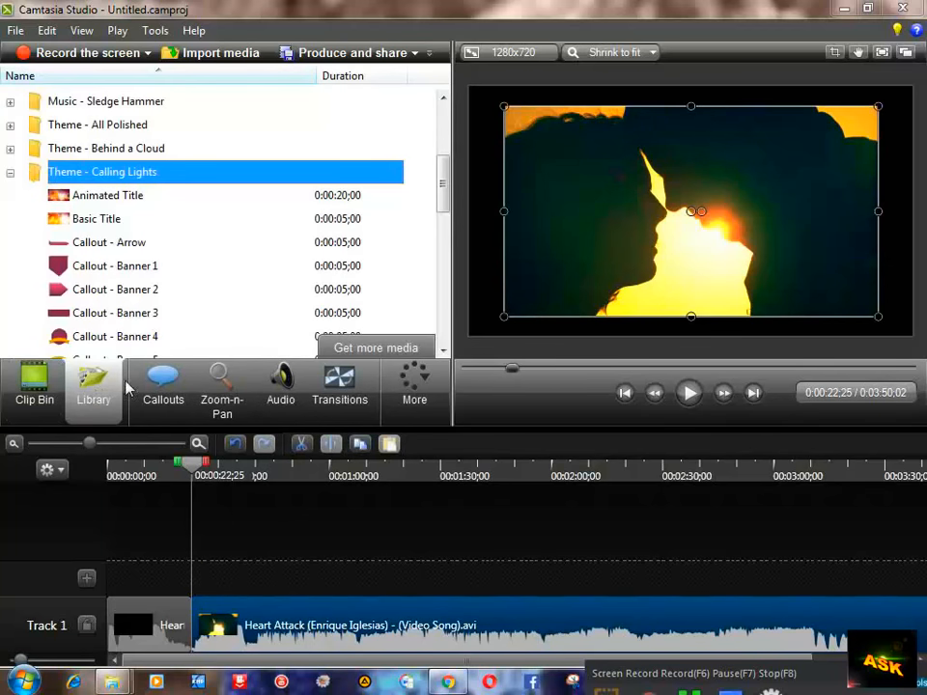
pyautogui.moveTo(438, 202); pyautogui.dragTo(443, 172)
pyautogui.click(11, 243)
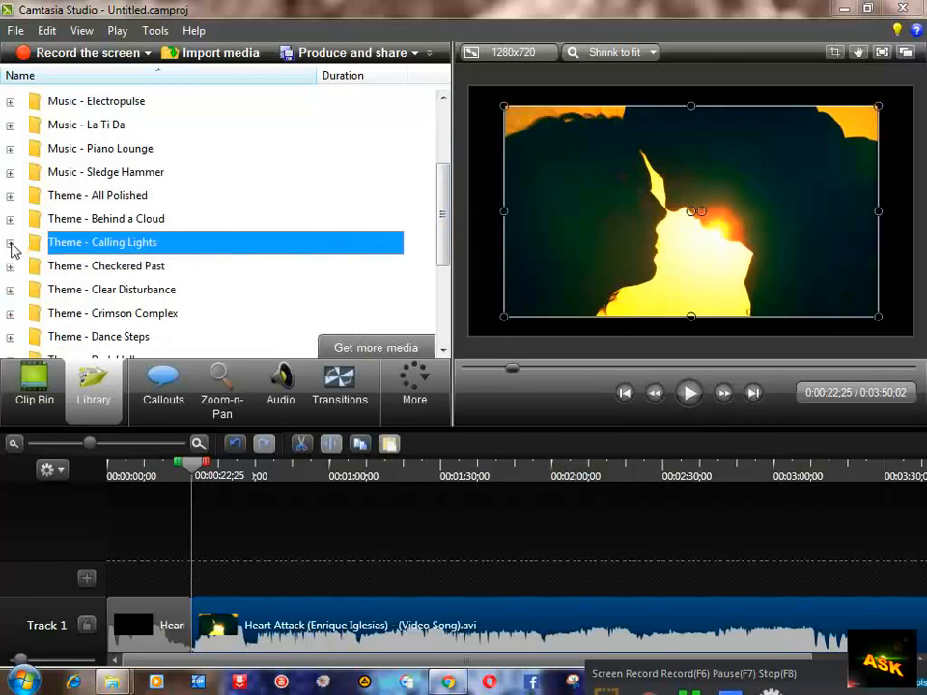
pyautogui.moveTo(437, 211); pyautogui.dragTo(437, 291)
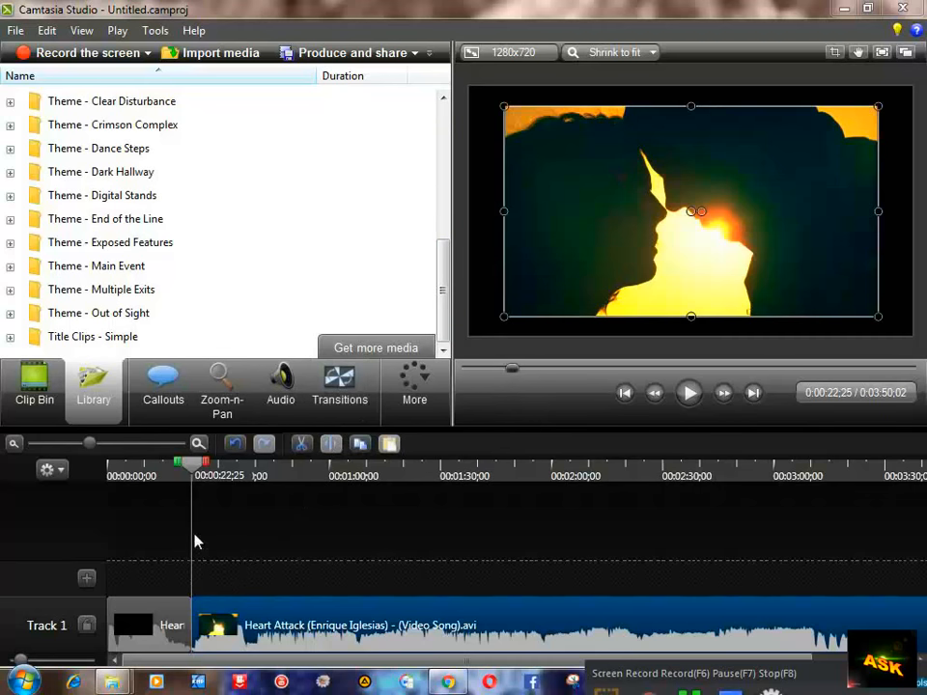
# Add a Fade transition between the two Heart Attack clip parts on Track 1 and preview it.
pyautogui.click(329, 398)
pyautogui.moveTo(92, 445); pyautogui.dragTo(149, 456)
pyautogui.click(445, 473)
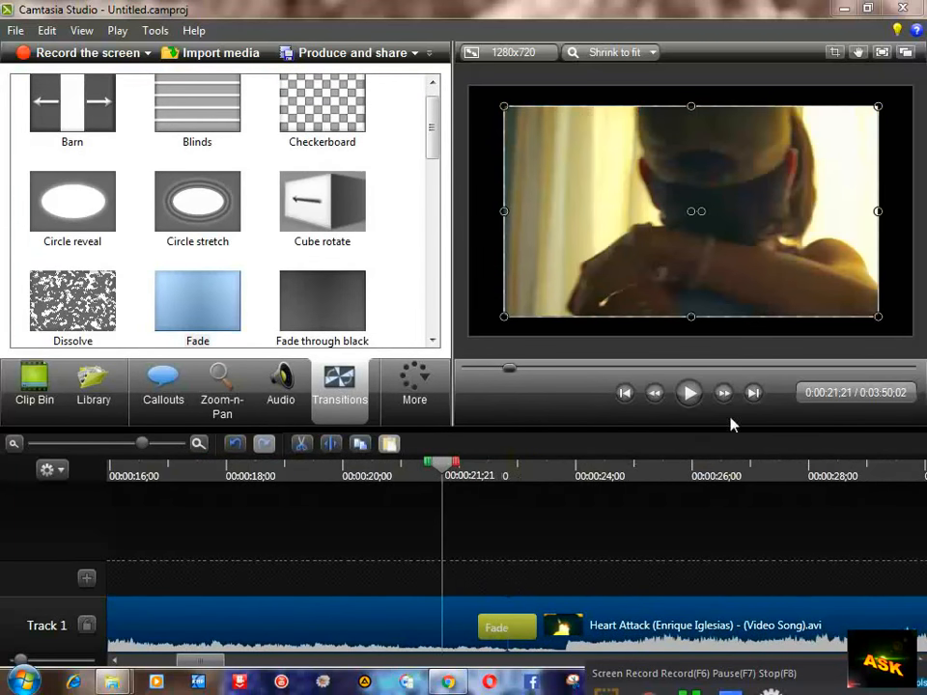
pyautogui.click(691, 394)
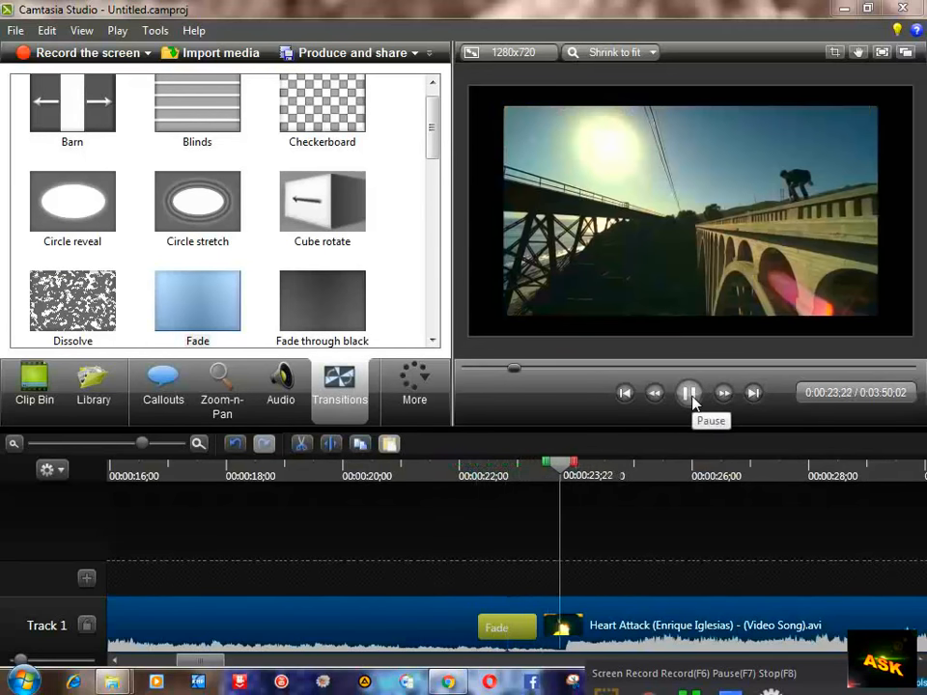
pyautogui.click(690, 394)
# Replace the Fade between the two clip parts with the Cube rotate transition and preview it.
pyautogui.click(321, 226)
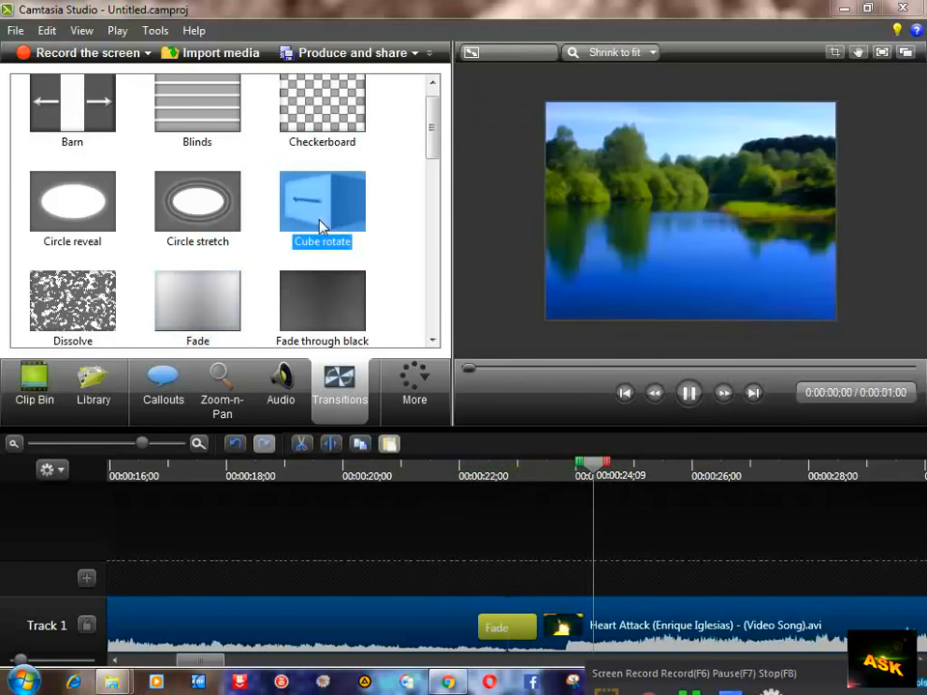
pyautogui.moveTo(321, 223); pyautogui.dragTo(512, 616)
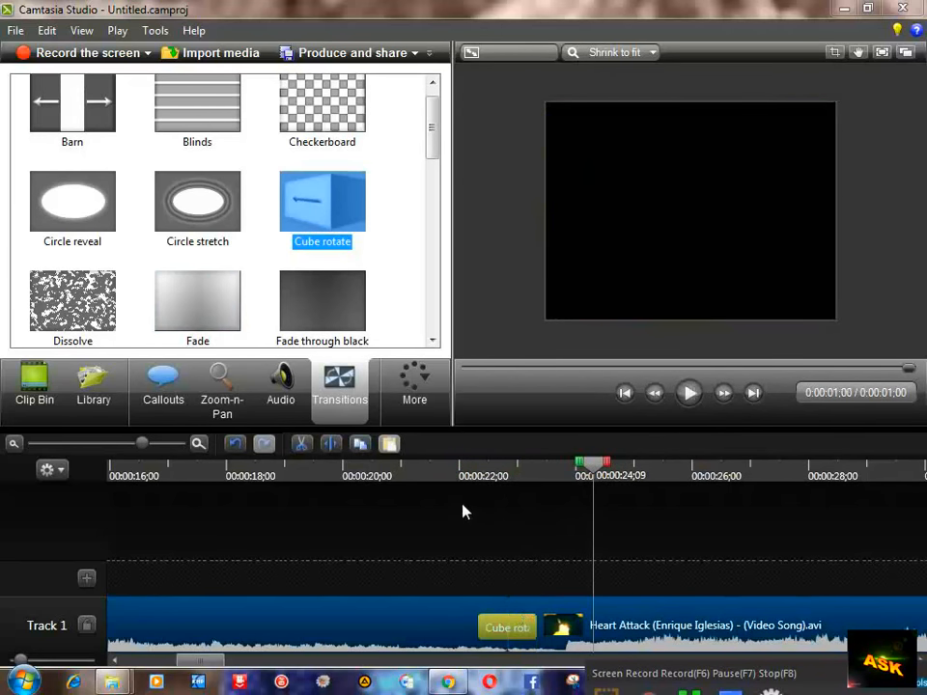
pyautogui.click(442, 477)
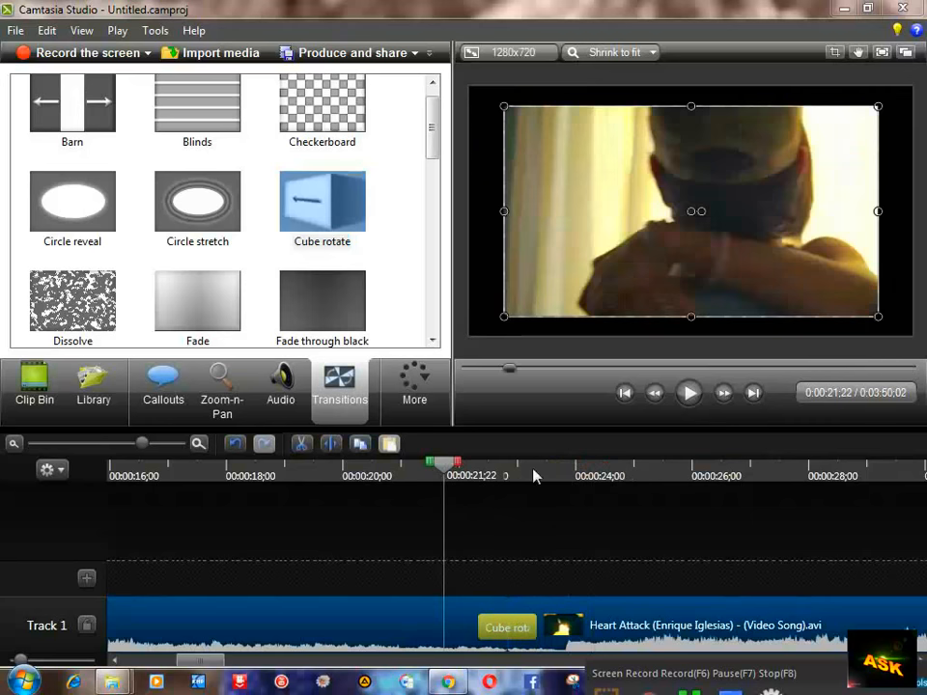
pyautogui.click(689, 402)
pyautogui.click(689, 404)
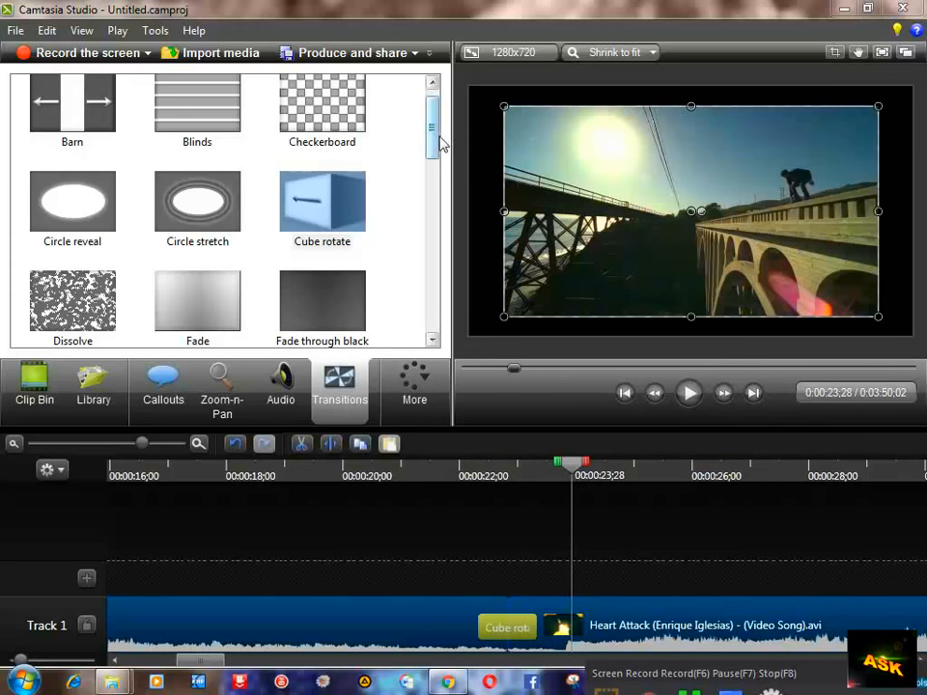
# Open the clip's visual properties and try the Drop shadow effect, switching it back off.
pyautogui.click(416, 384)
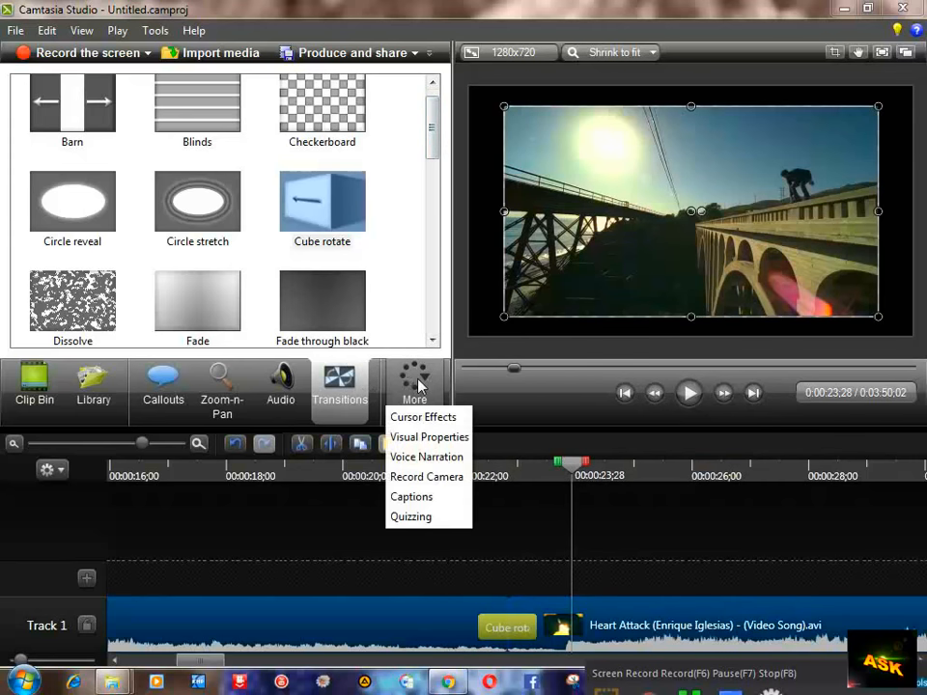
pyautogui.click(432, 440)
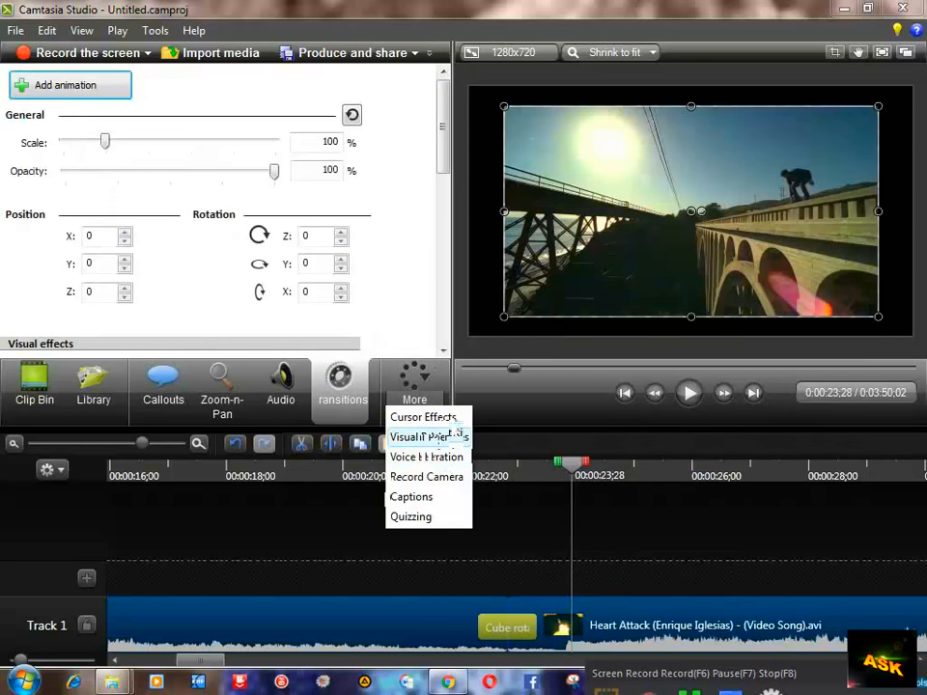
pyautogui.moveTo(446, 149); pyautogui.dragTo(420, 203)
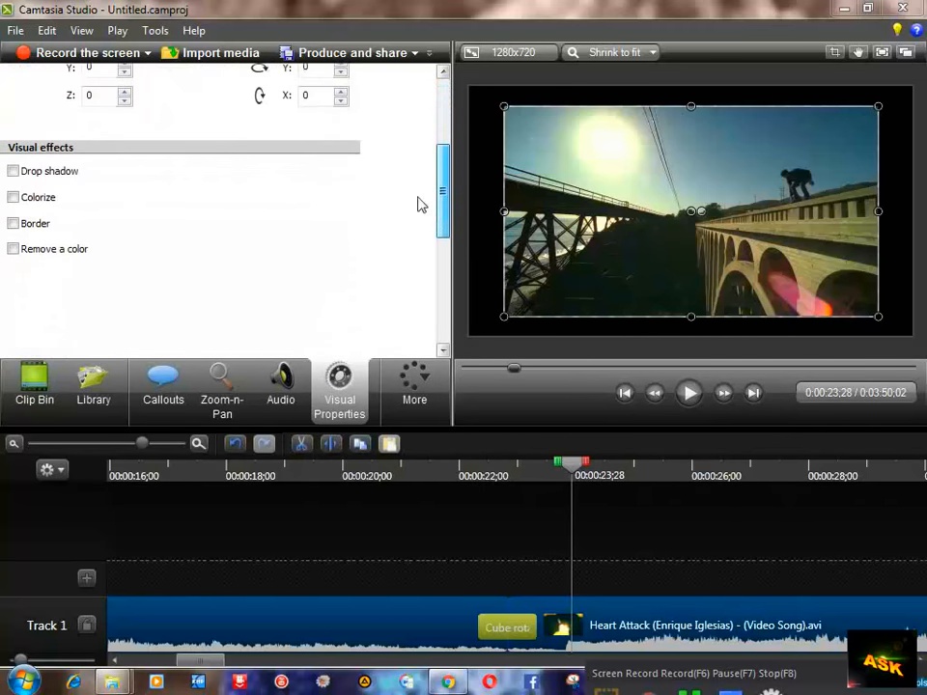
pyautogui.click(17, 172)
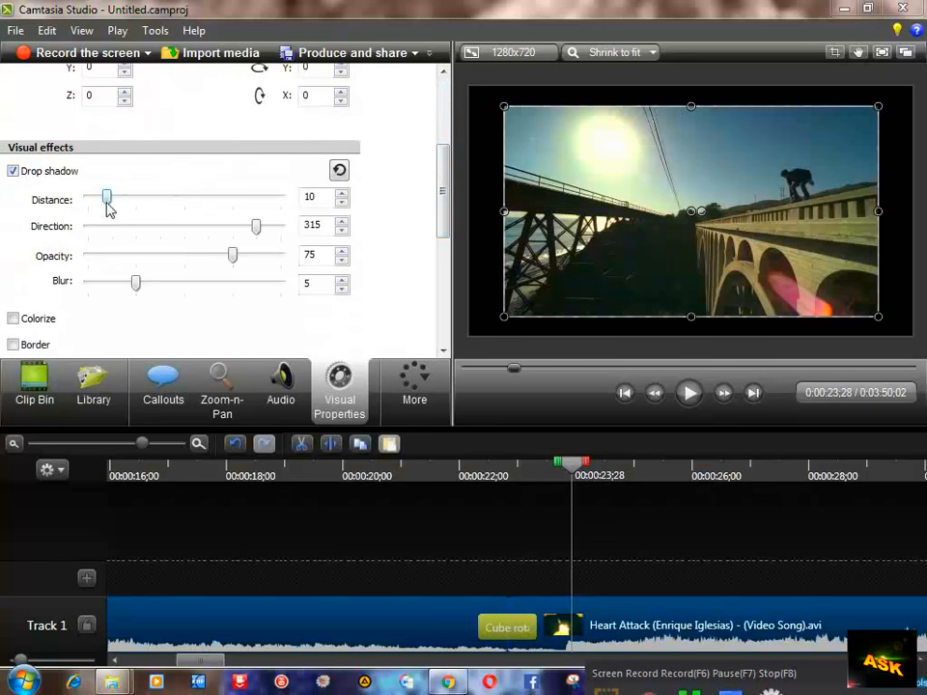
pyautogui.click(17, 172)
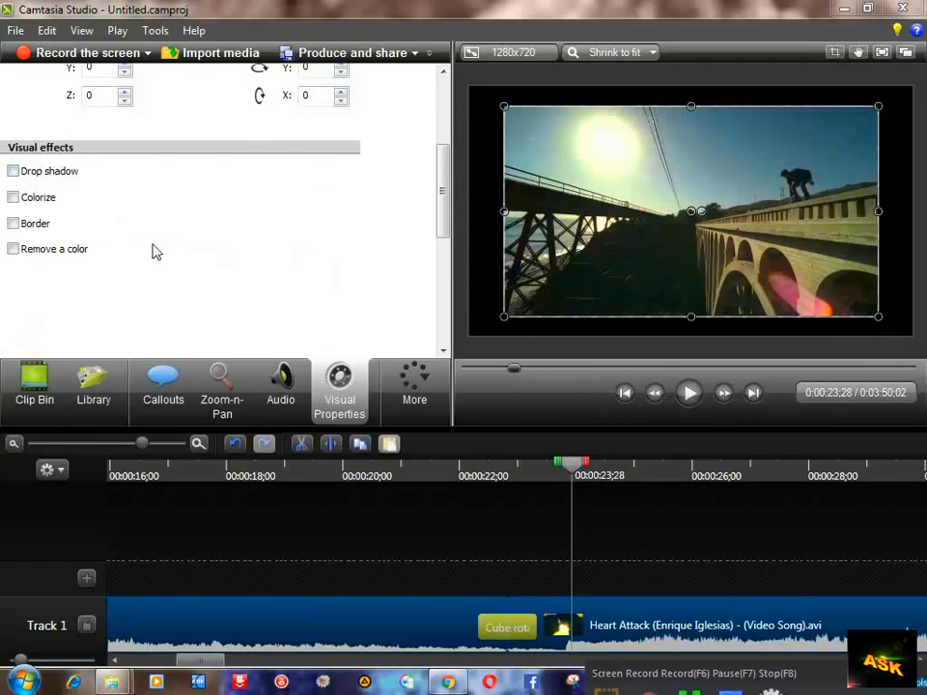
# Colorize the Heart Attack clip in orange with an amount of 63 and preview the effect.
pyautogui.click(29, 198)
pyautogui.moveTo(232, 249); pyautogui.dragTo(209, 271)
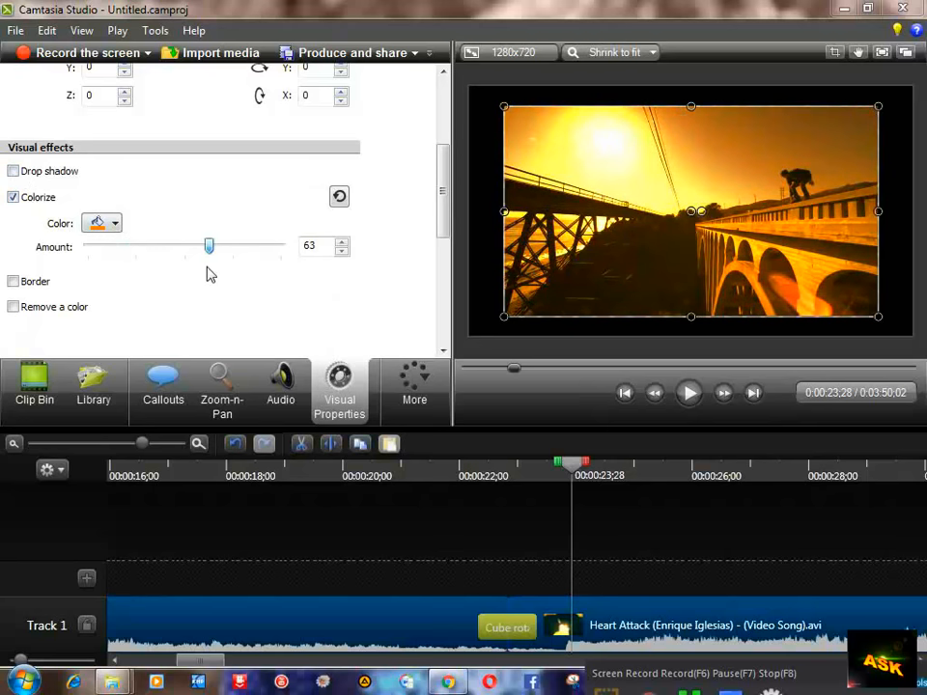
pyautogui.click(530, 480)
pyautogui.click(689, 393)
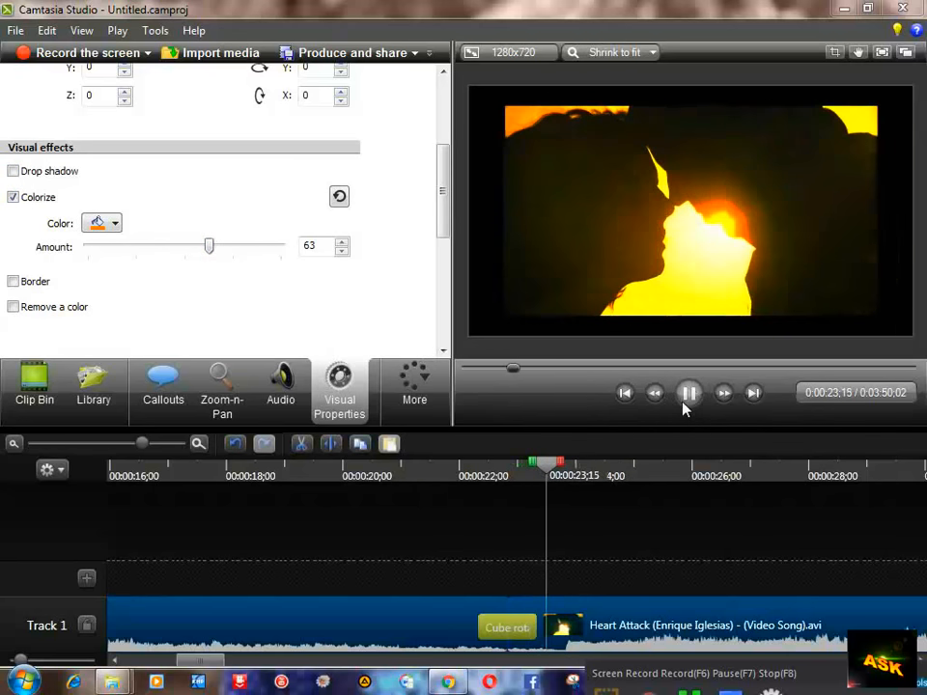
pyautogui.click(691, 393)
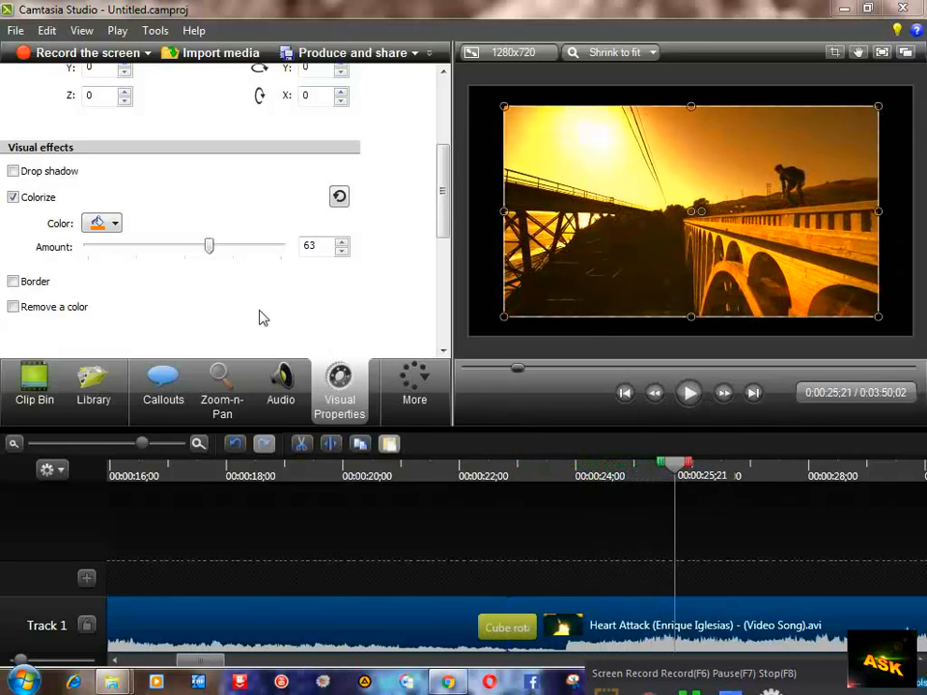
# Raise the audio volume of both Heart Attack clip parts on Track 1.
pyautogui.click(163, 381)
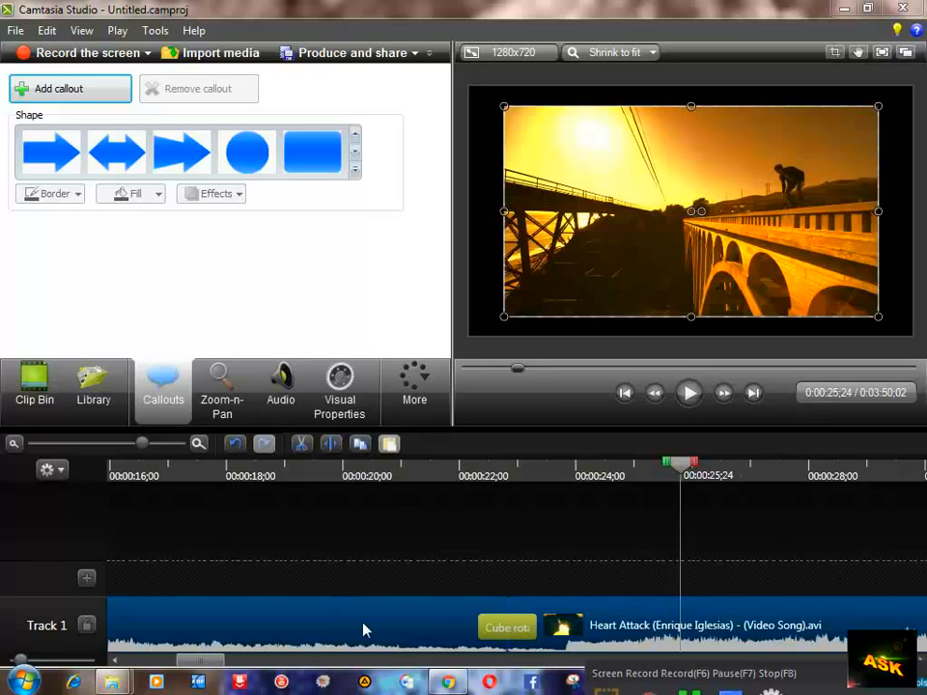
pyautogui.click(268, 405)
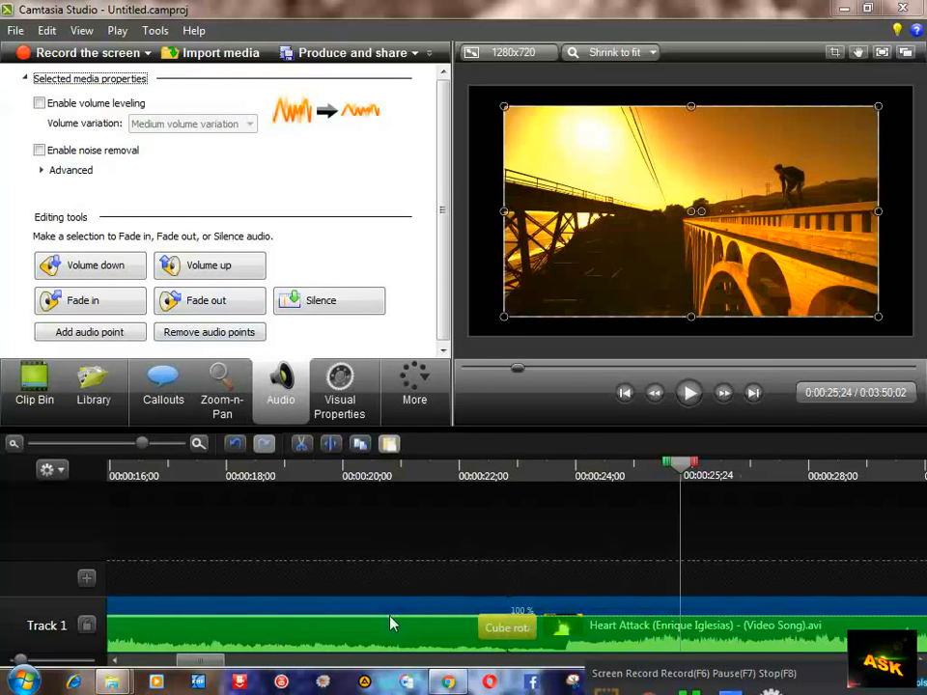
pyautogui.moveTo(390, 619); pyautogui.dragTo(395, 612)
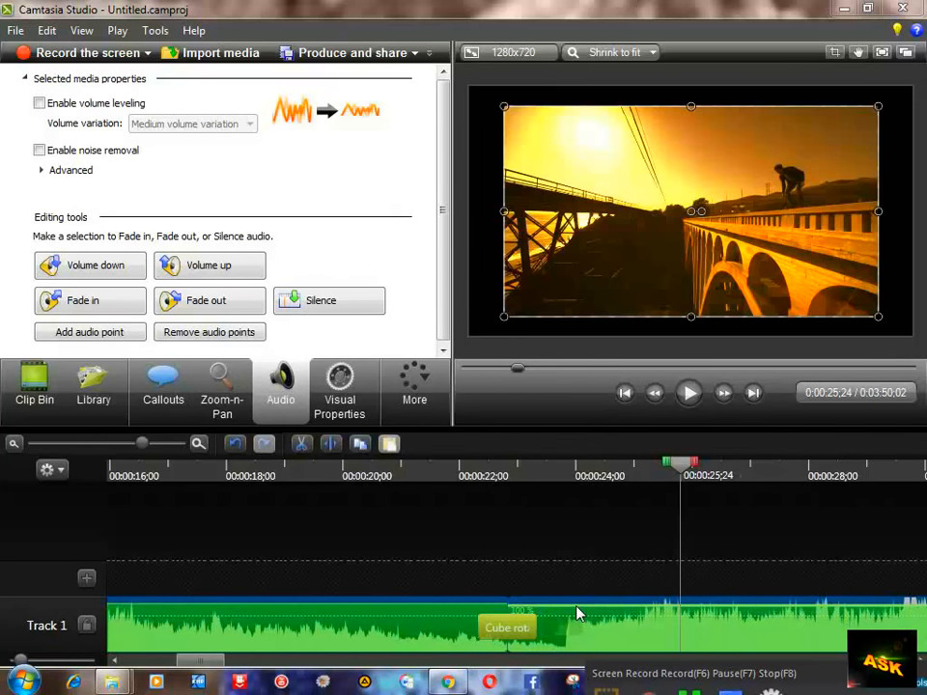
pyautogui.click(616, 466)
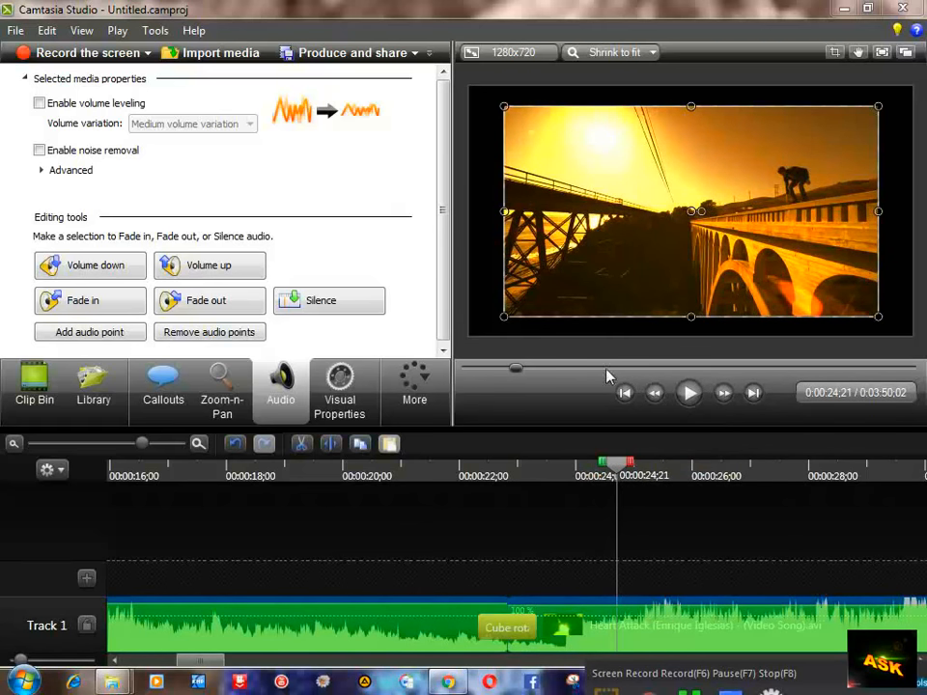
pyautogui.moveTo(440, 161); pyautogui.dragTo(443, 221)
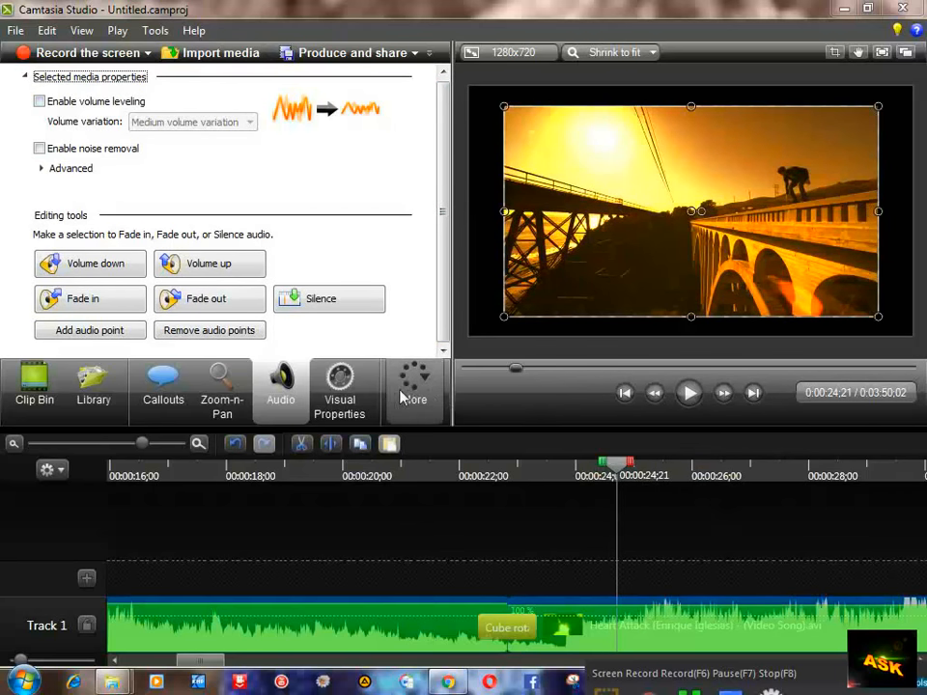
pyautogui.click(350, 387)
pyautogui.moveTo(441, 145)
pyautogui.mouseDown()
pyautogui.moveTo(445, 310)
pyautogui.moveTo(442, 125)
pyautogui.mouseUp()
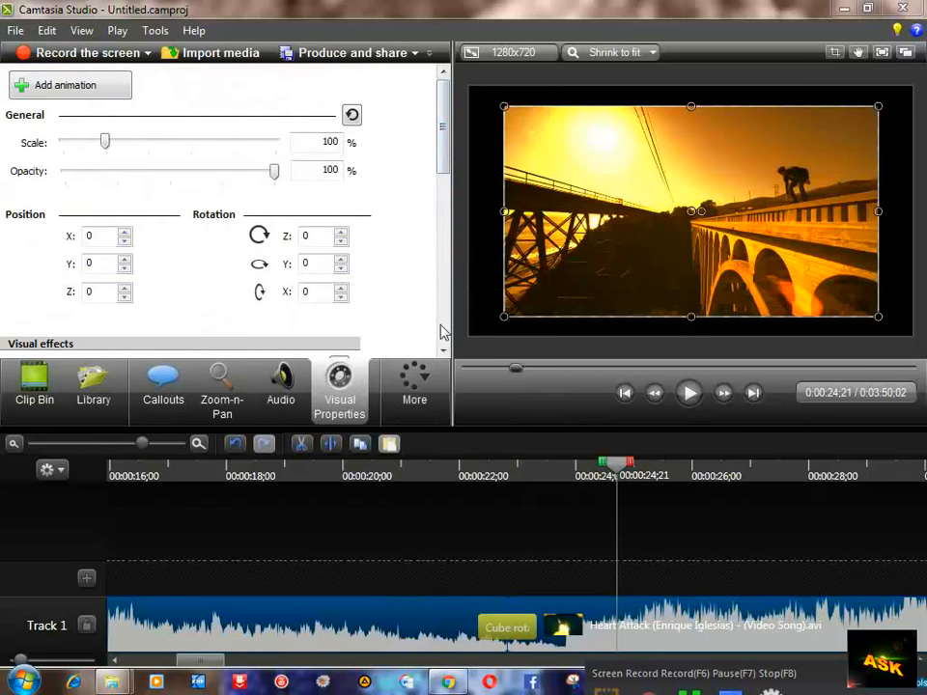
pyautogui.click(416, 54)
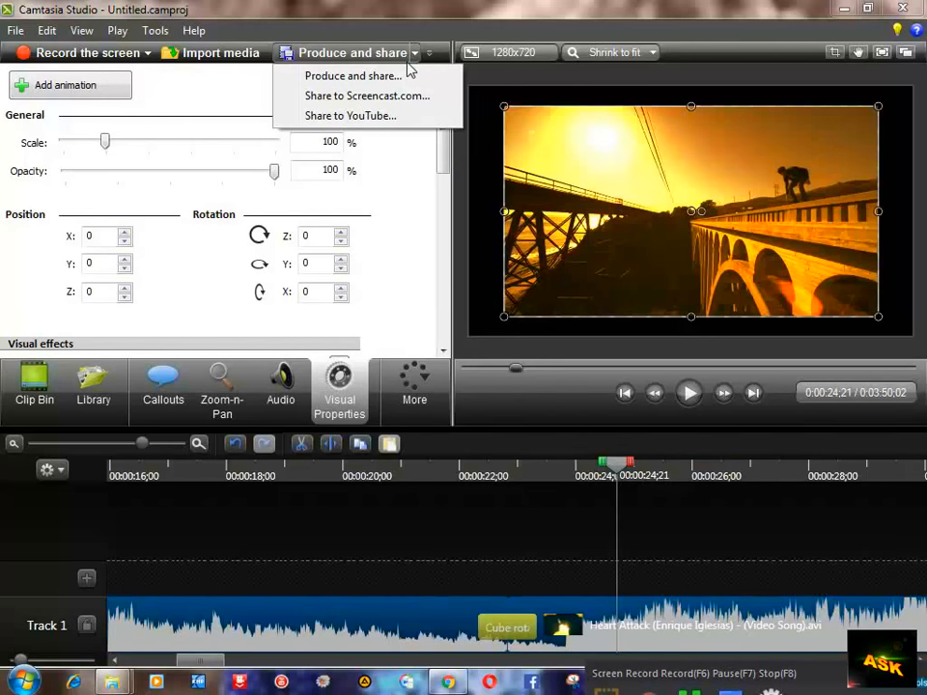
# Select the timeline range from 0:00:01;03 to about 0:00:42, spanning the cut between the clip parts.
pyautogui.click(143, 444)
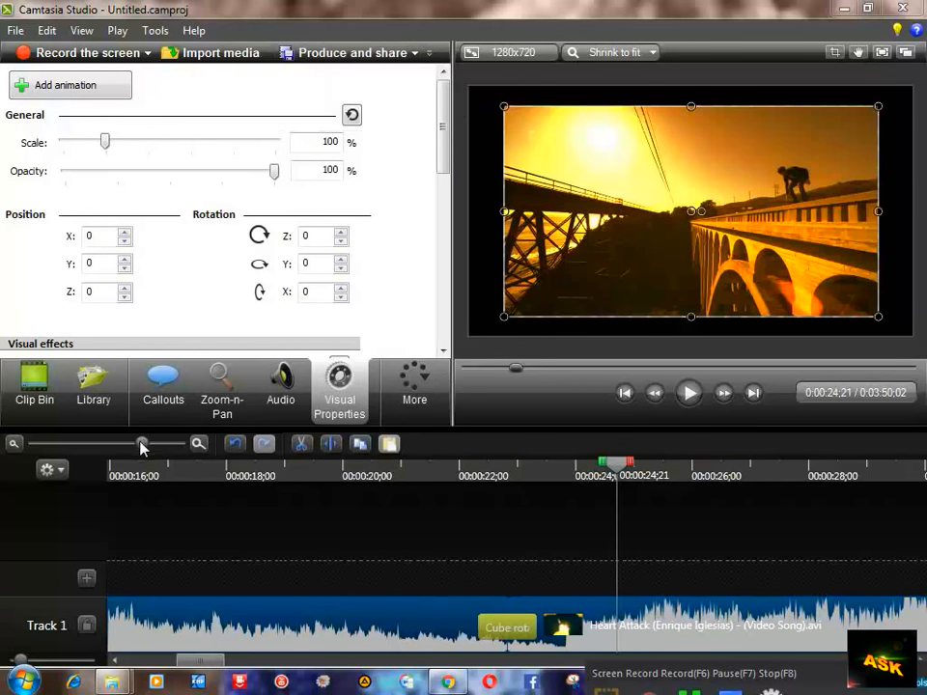
pyautogui.moveTo(121, 447); pyautogui.dragTo(89, 449)
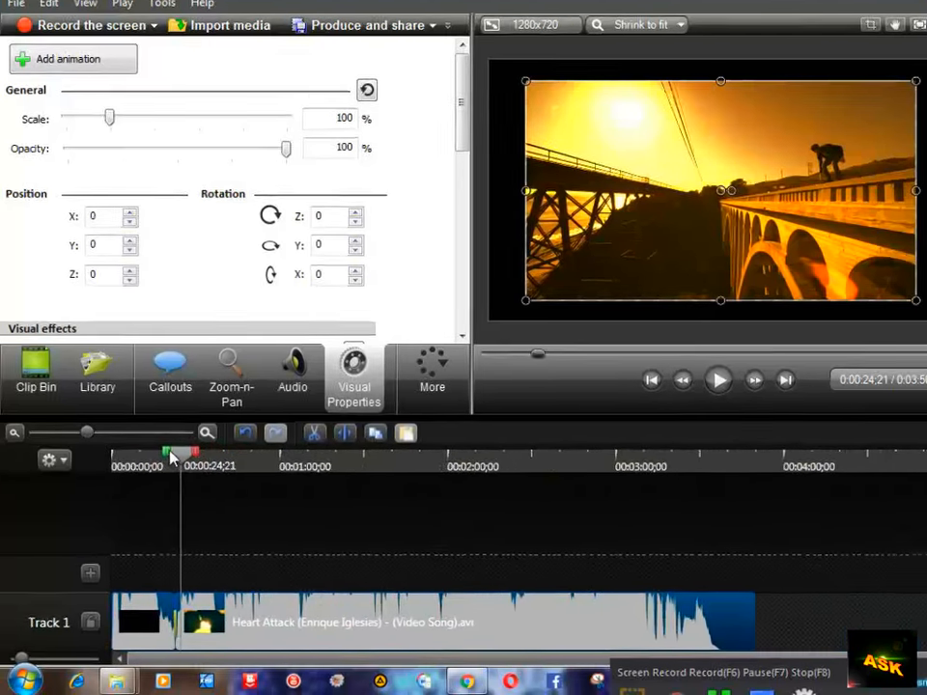
pyautogui.moveTo(171, 454); pyautogui.dragTo(100, 461)
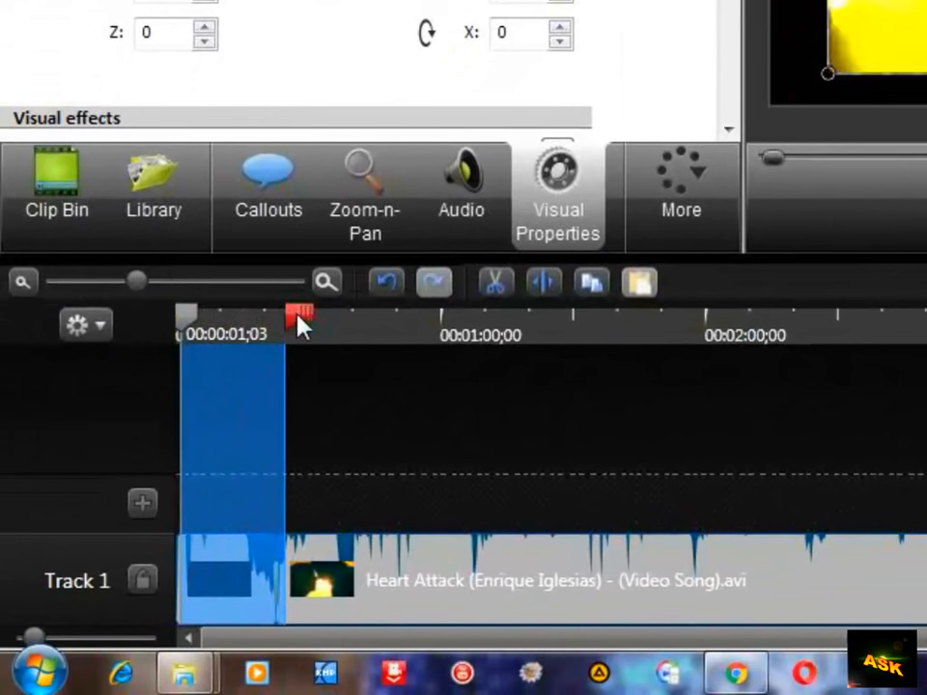
pyautogui.moveTo(299, 326); pyautogui.dragTo(376, 333)
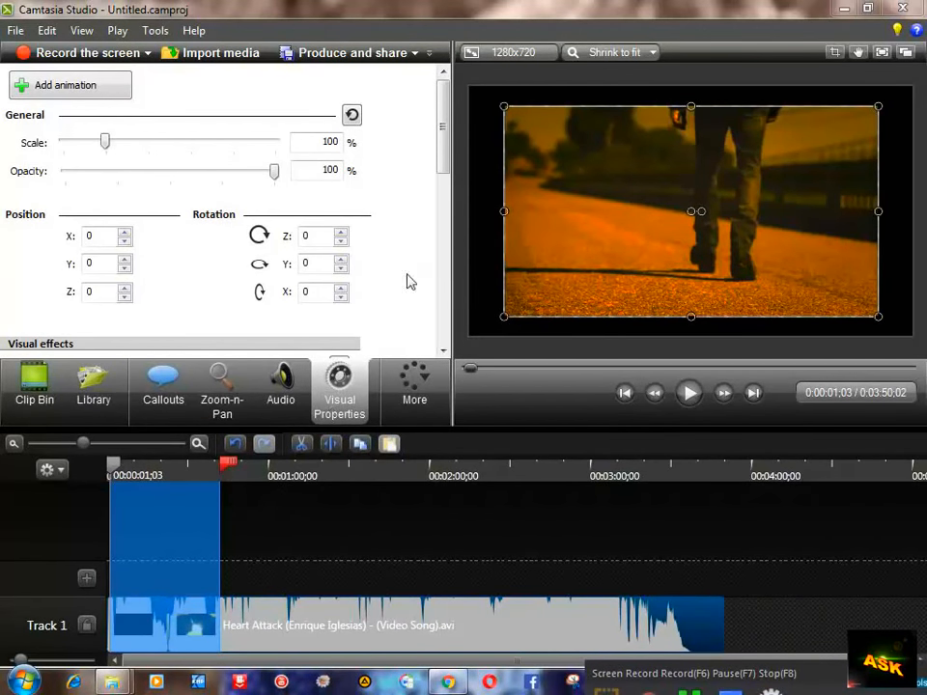
# Start producing the video with the preset MP4 with video player (up to 720p) and proceed to the file name and folder settings.
pyautogui.click(415, 54)
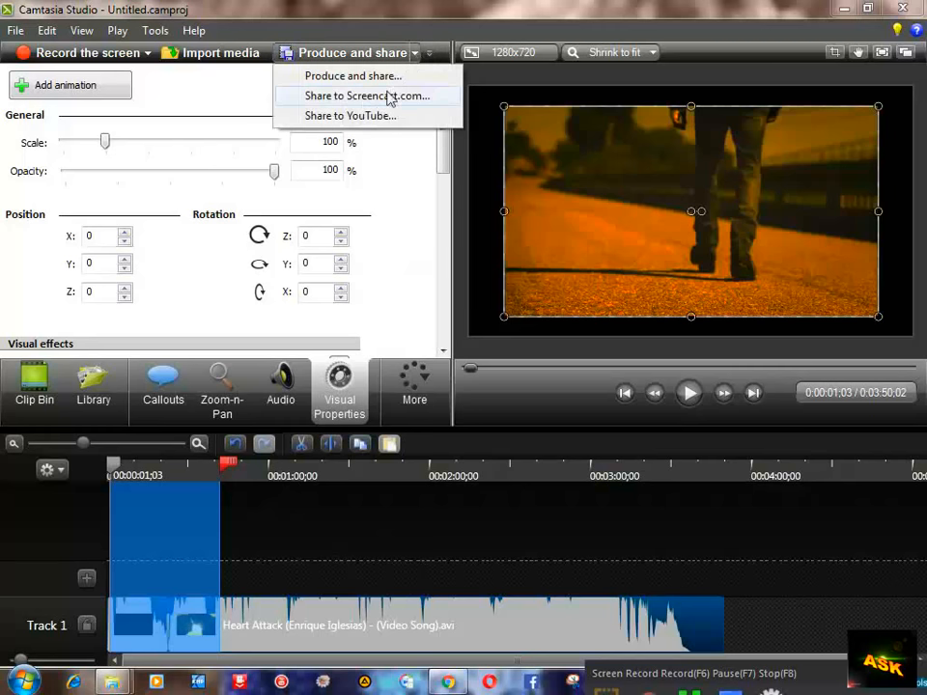
pyautogui.click(338, 76)
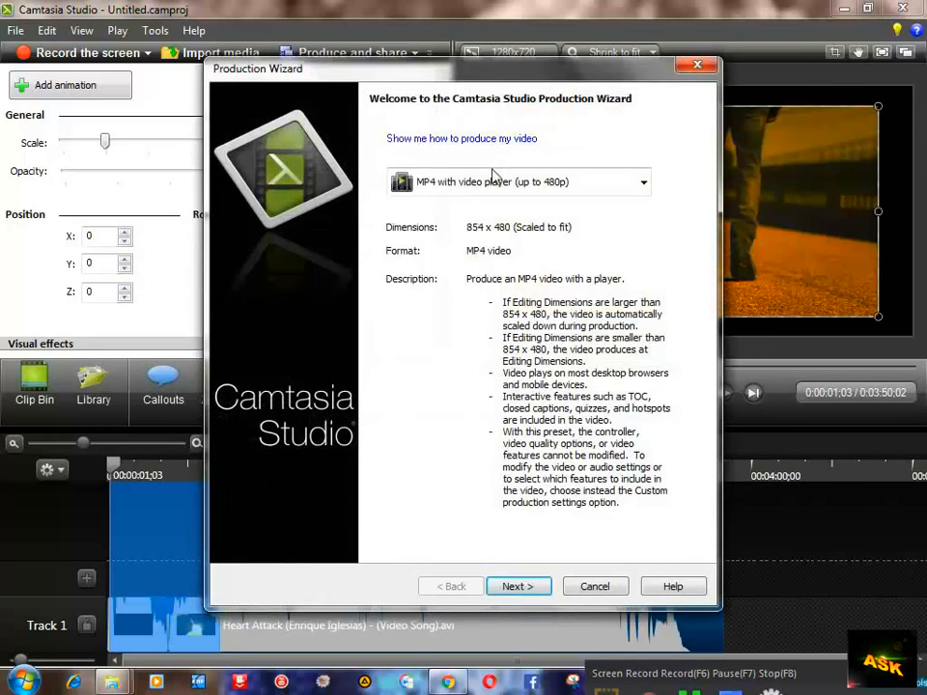
pyautogui.click(629, 184)
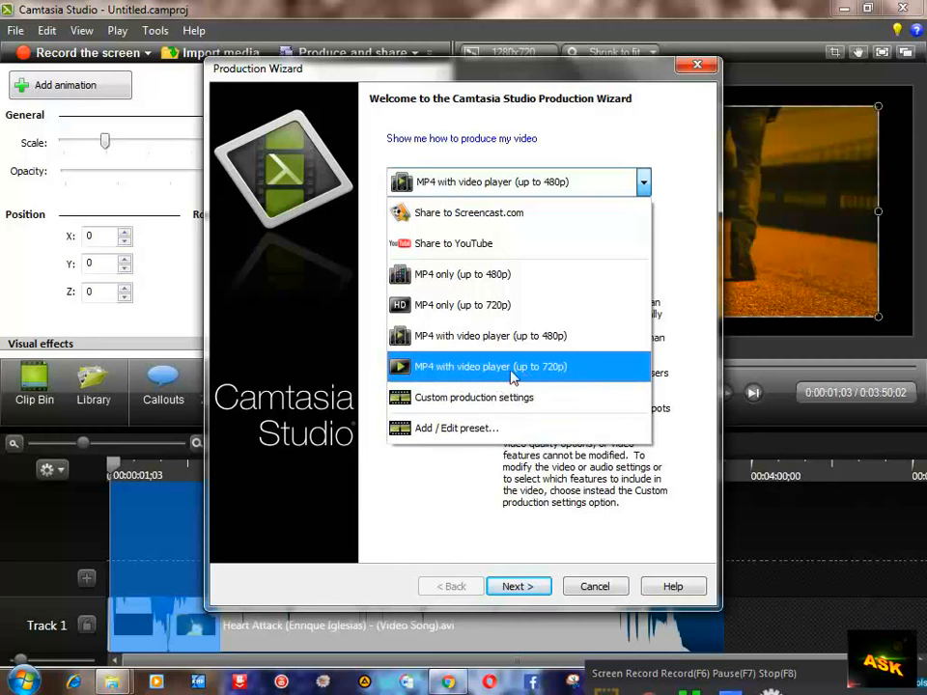
pyautogui.click(465, 373)
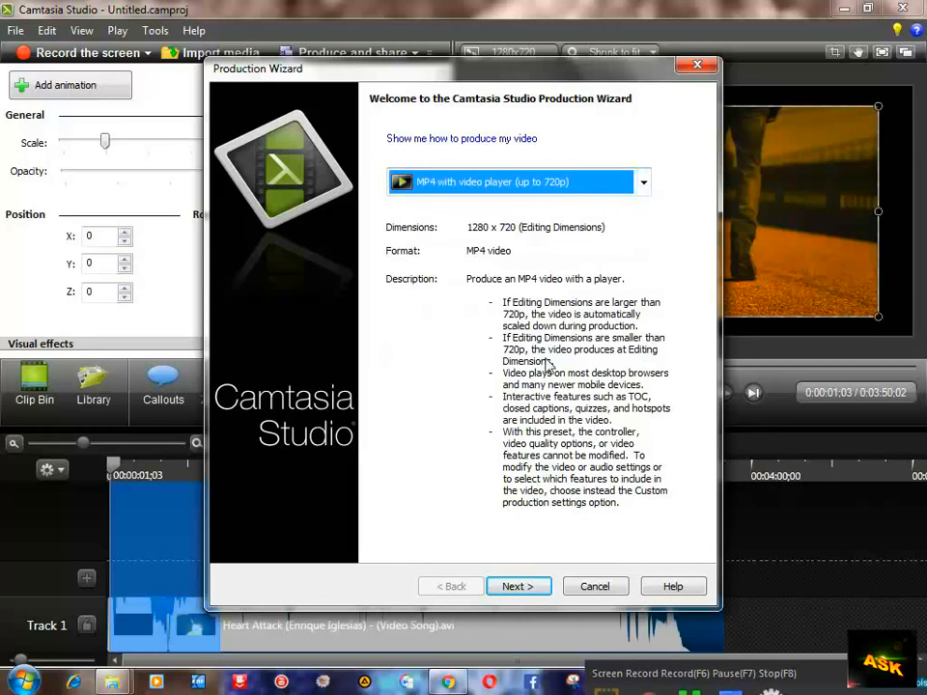
pyautogui.click(532, 579)
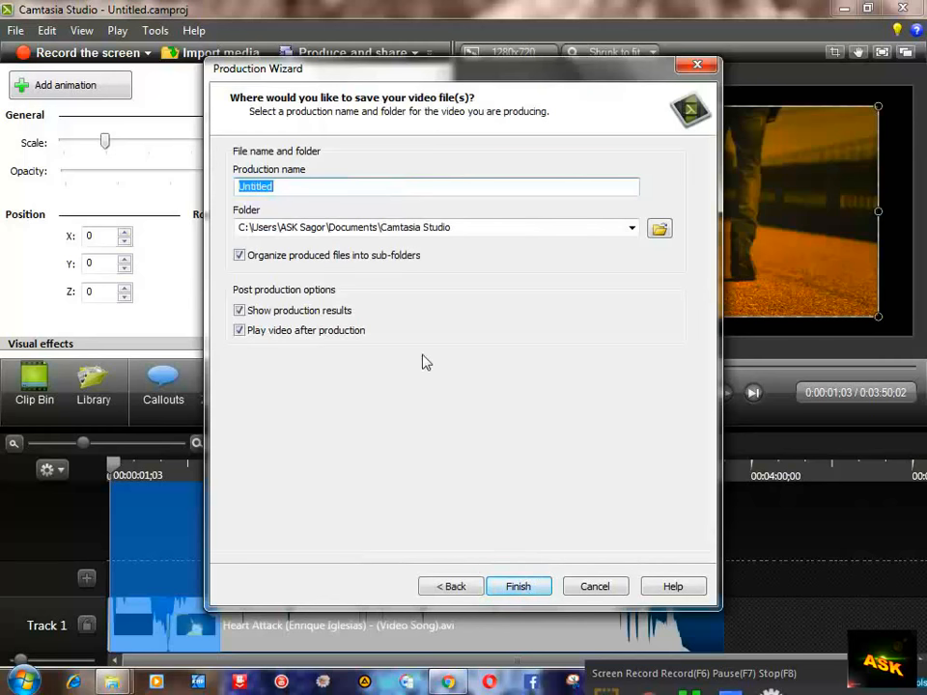
# Replace the production name Untitled with the creator's name followed by a number.
pyautogui.click(272, 190)
pyautogui.moveTo(273, 191); pyautogui.dragTo(198, 197)
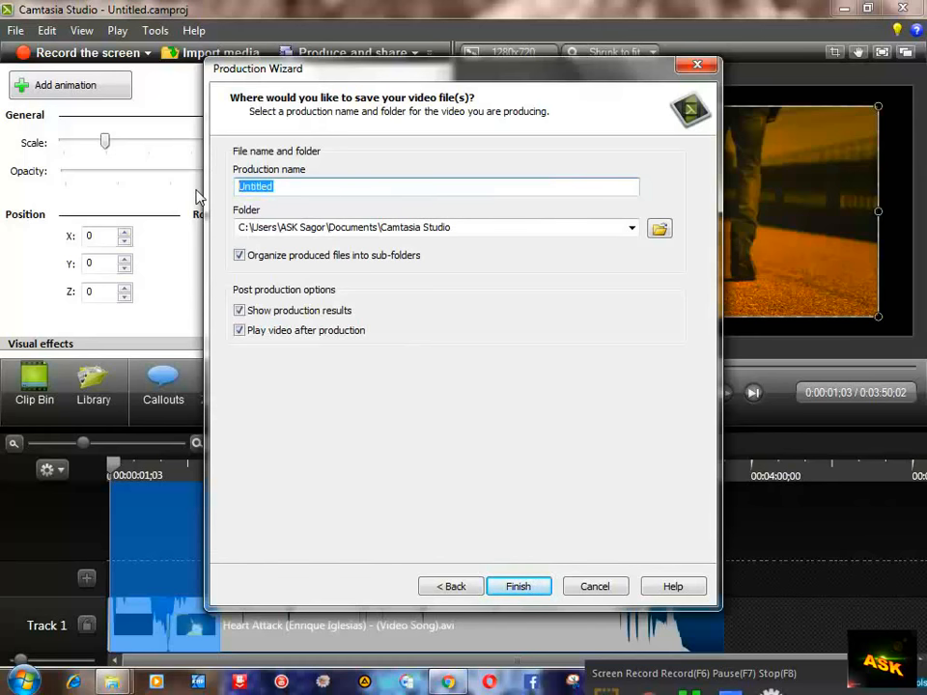
pyautogui.write('ASk Sagor8250')
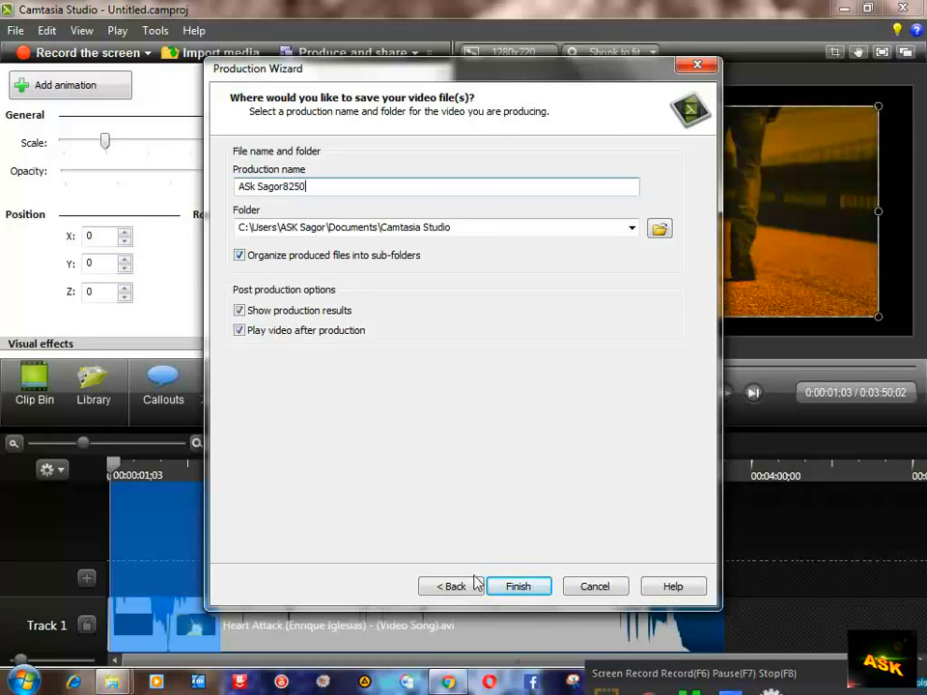
# Set the Videos library as the save location for the MP4 file and start rendering the production.
pyautogui.click(660, 230)
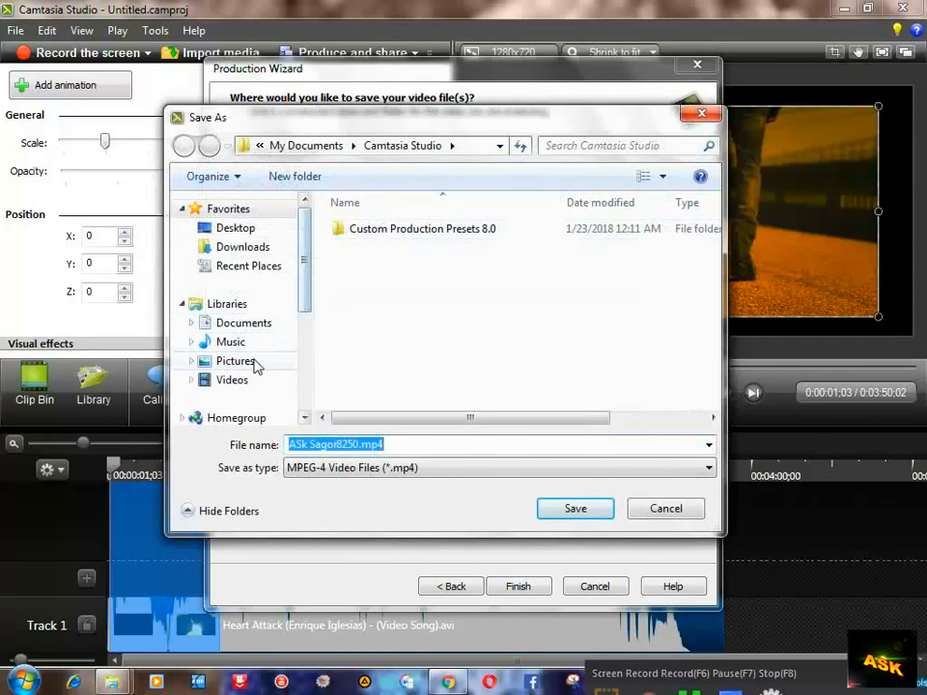
pyautogui.click(237, 382)
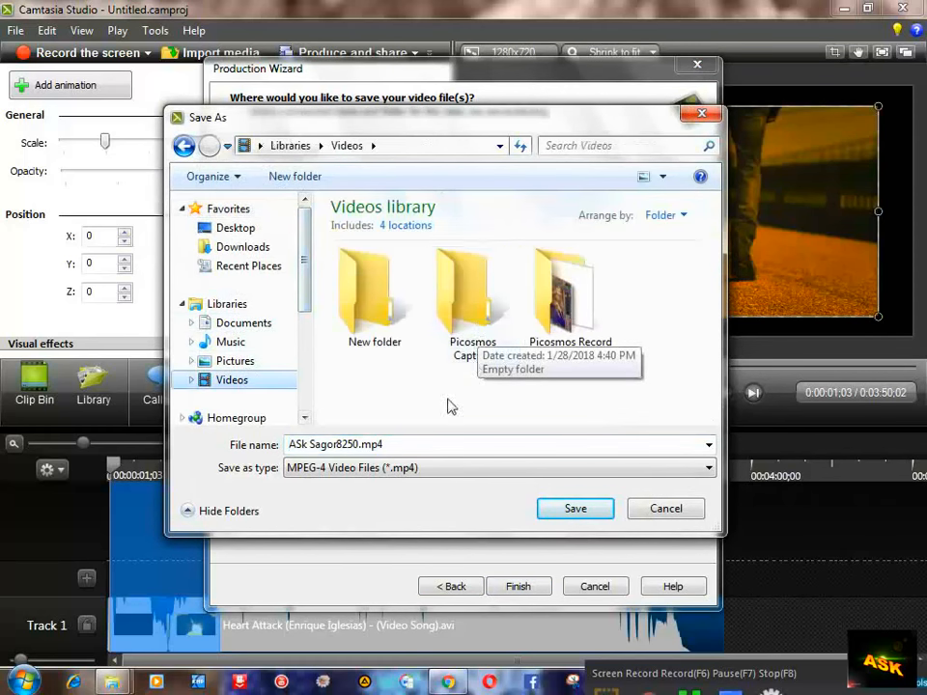
pyautogui.click(596, 501)
pyautogui.click(513, 588)
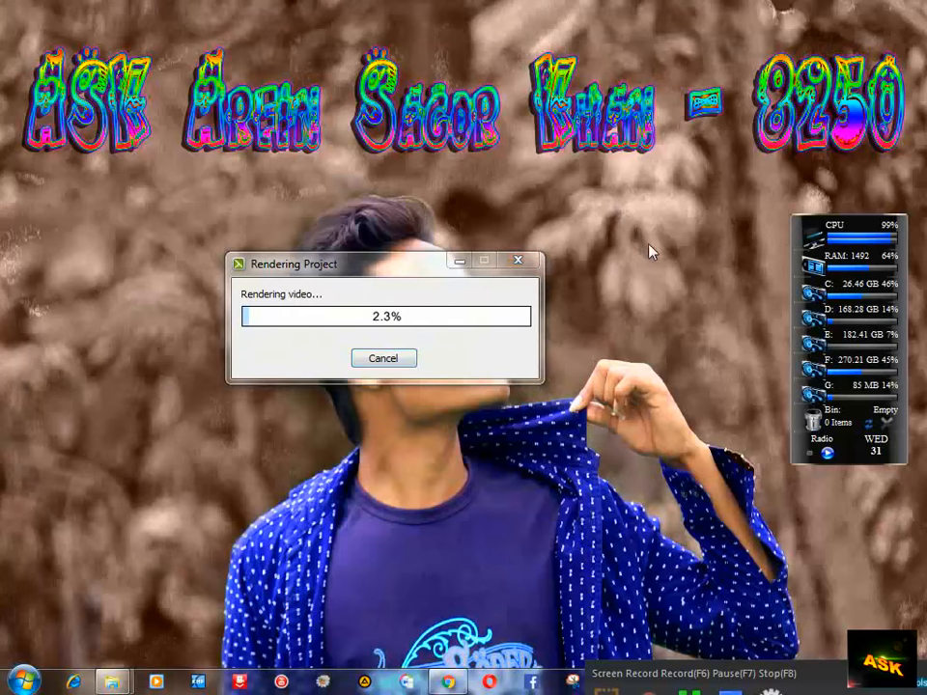
pyautogui.rightClick(630, 213)
pyautogui.click(667, 265)
pyautogui.rightClick(637, 206)
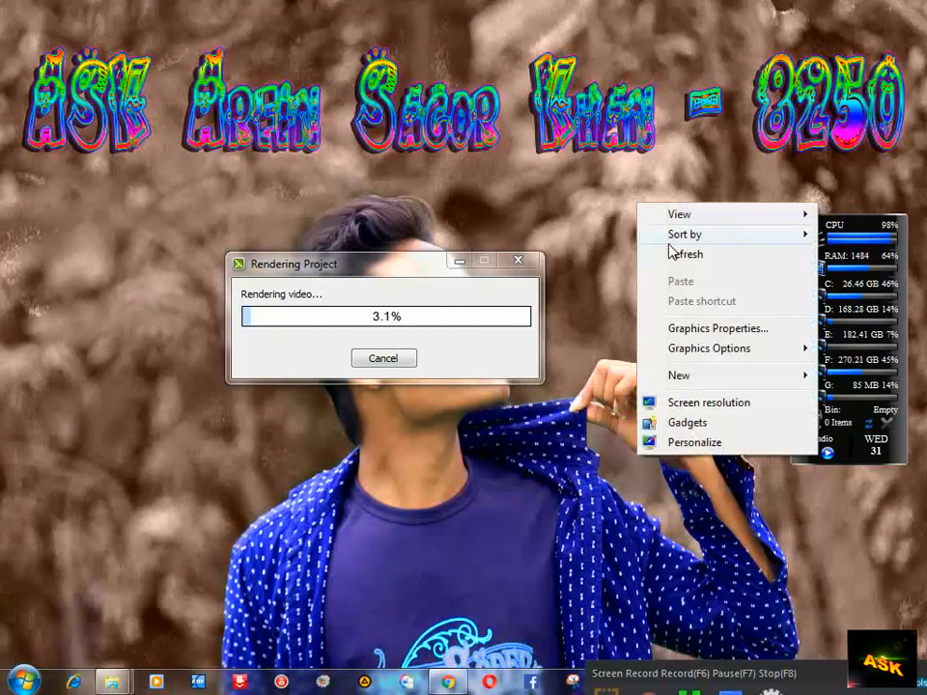
pyautogui.click(674, 253)
pyautogui.rightClick(605, 186)
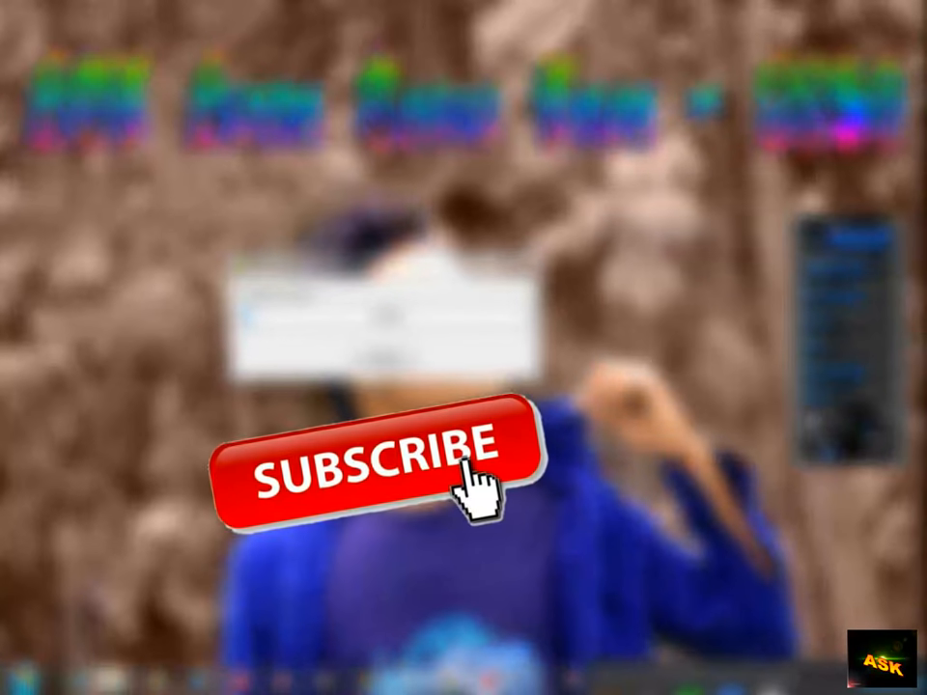
pyautogui.rightClick(631, 196)
pyautogui.click(674, 247)
pyautogui.rightClick(632, 203)
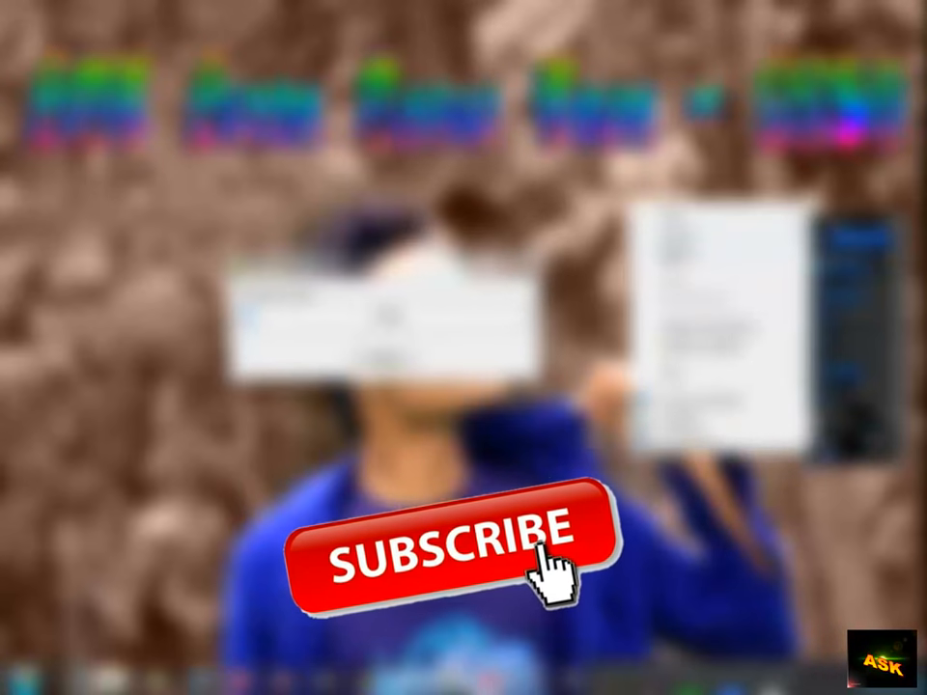